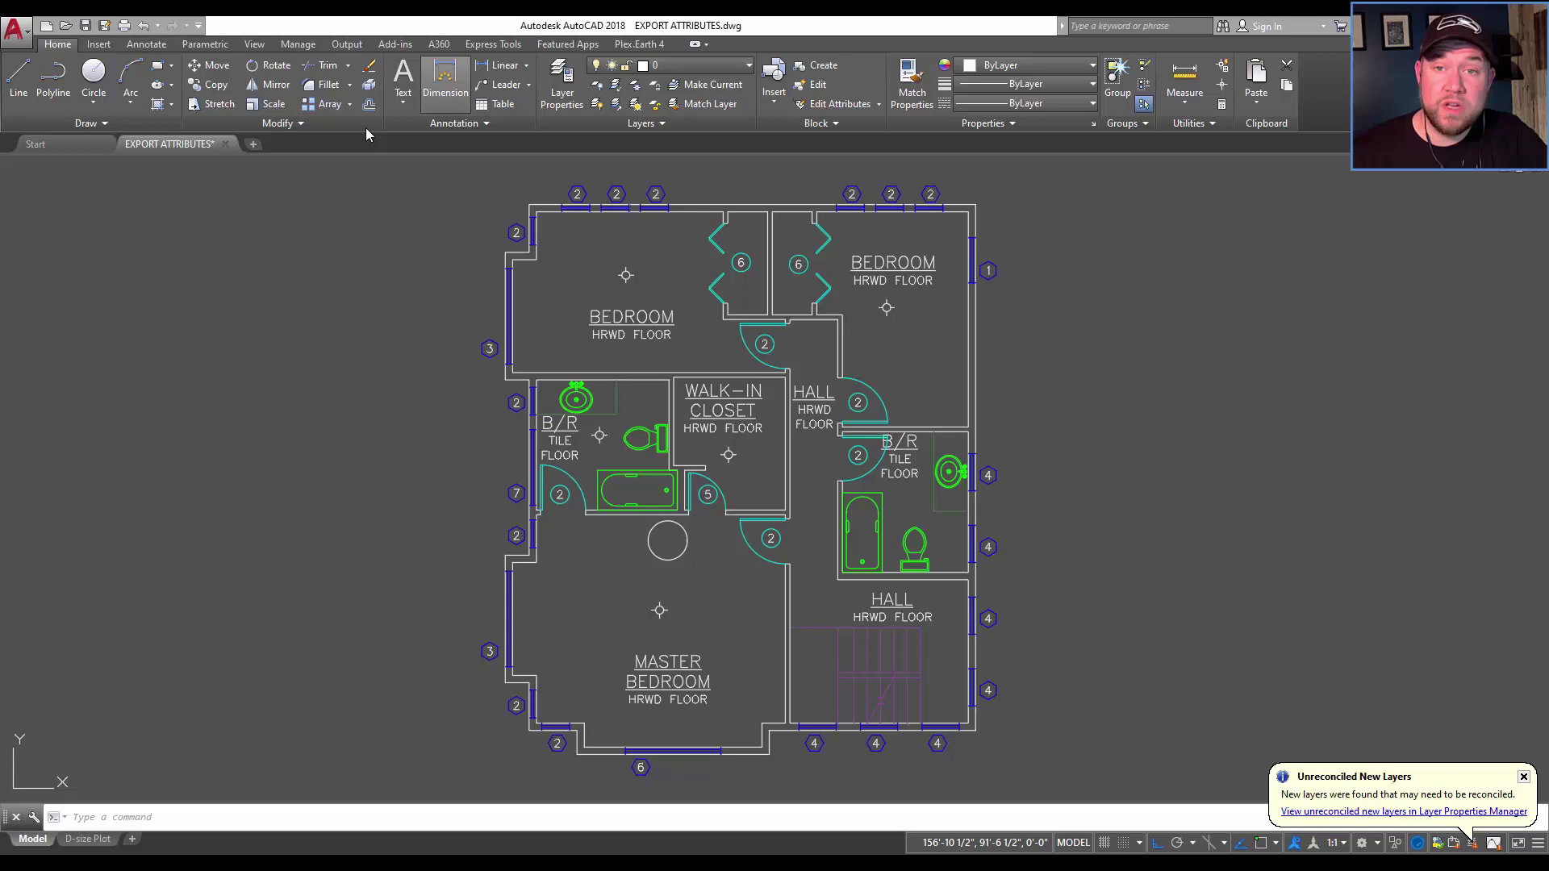
- Switch to the Express Tools ribbon tab to reach its block and attribute commands
click(500, 47)
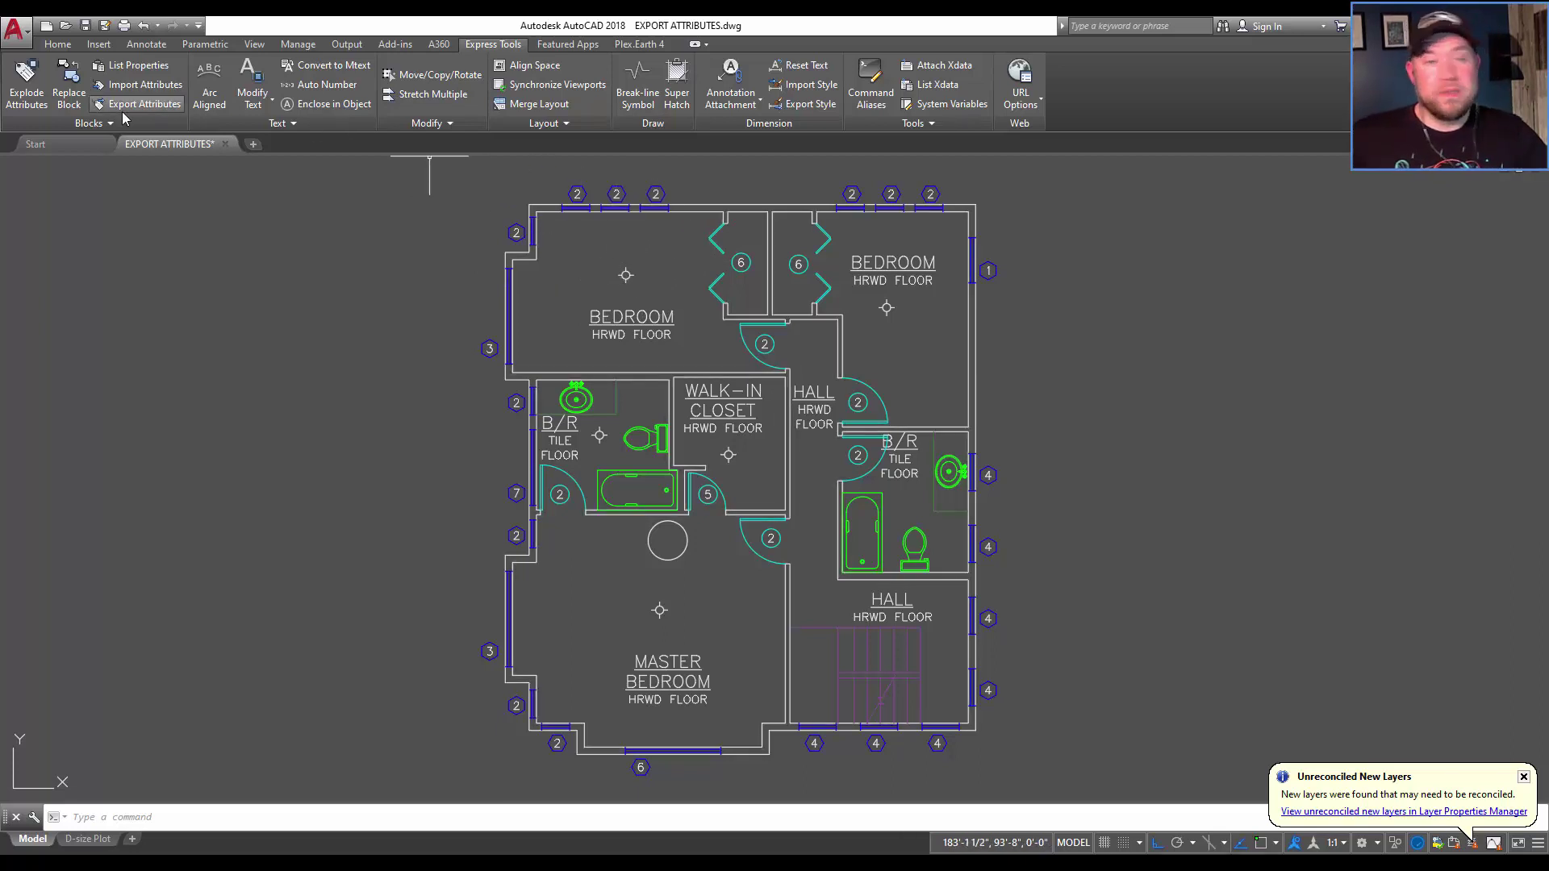
- Cancel the pending selection and launch Export Attributes (ATTOUT)
click(210, 217)
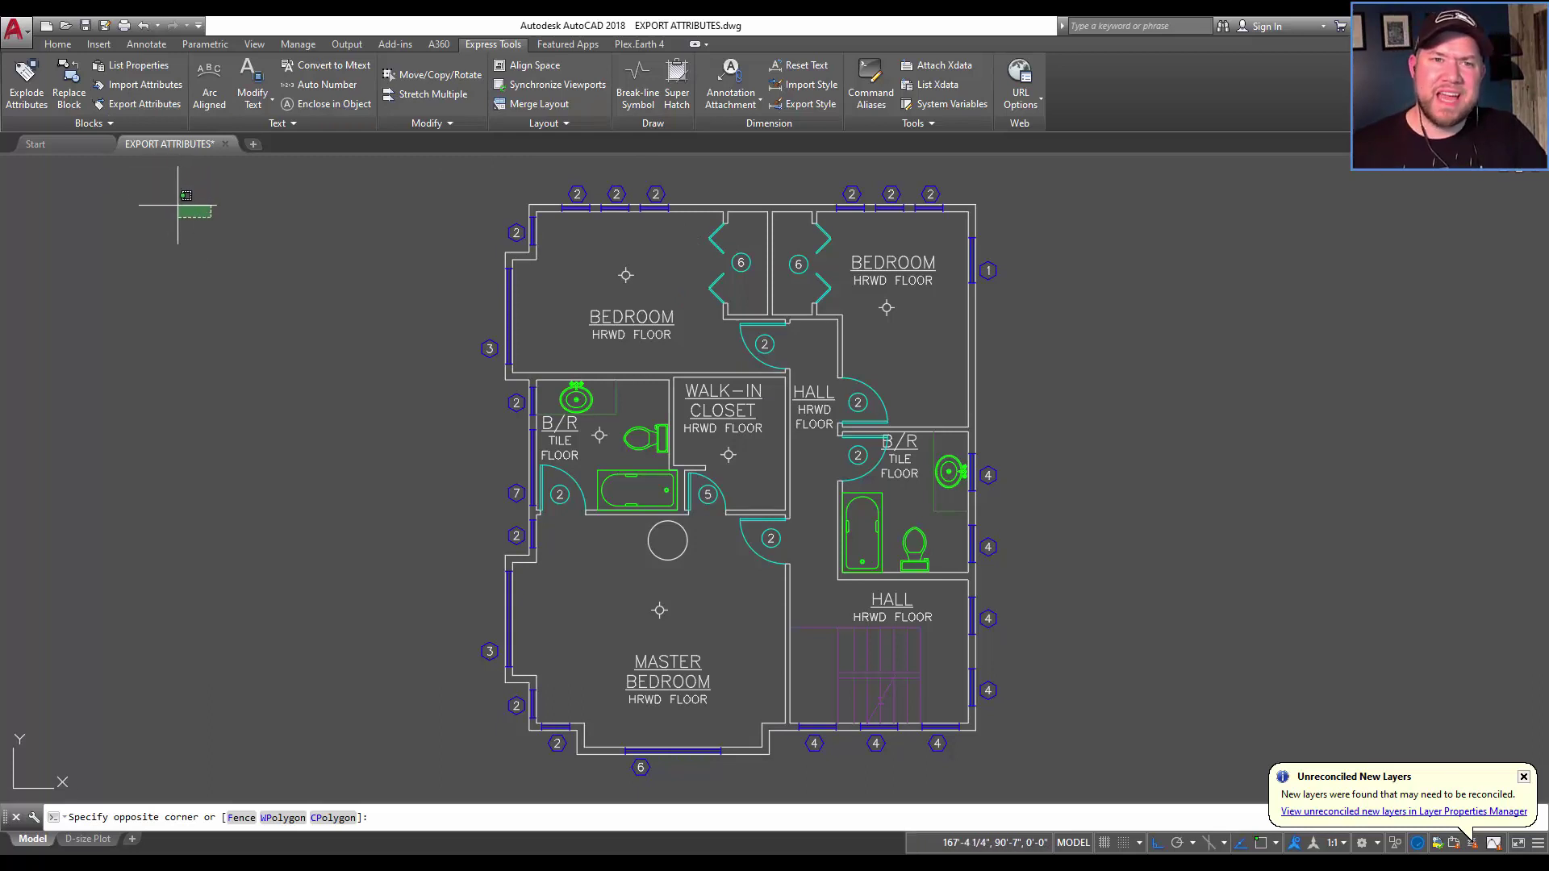
key(Escape)
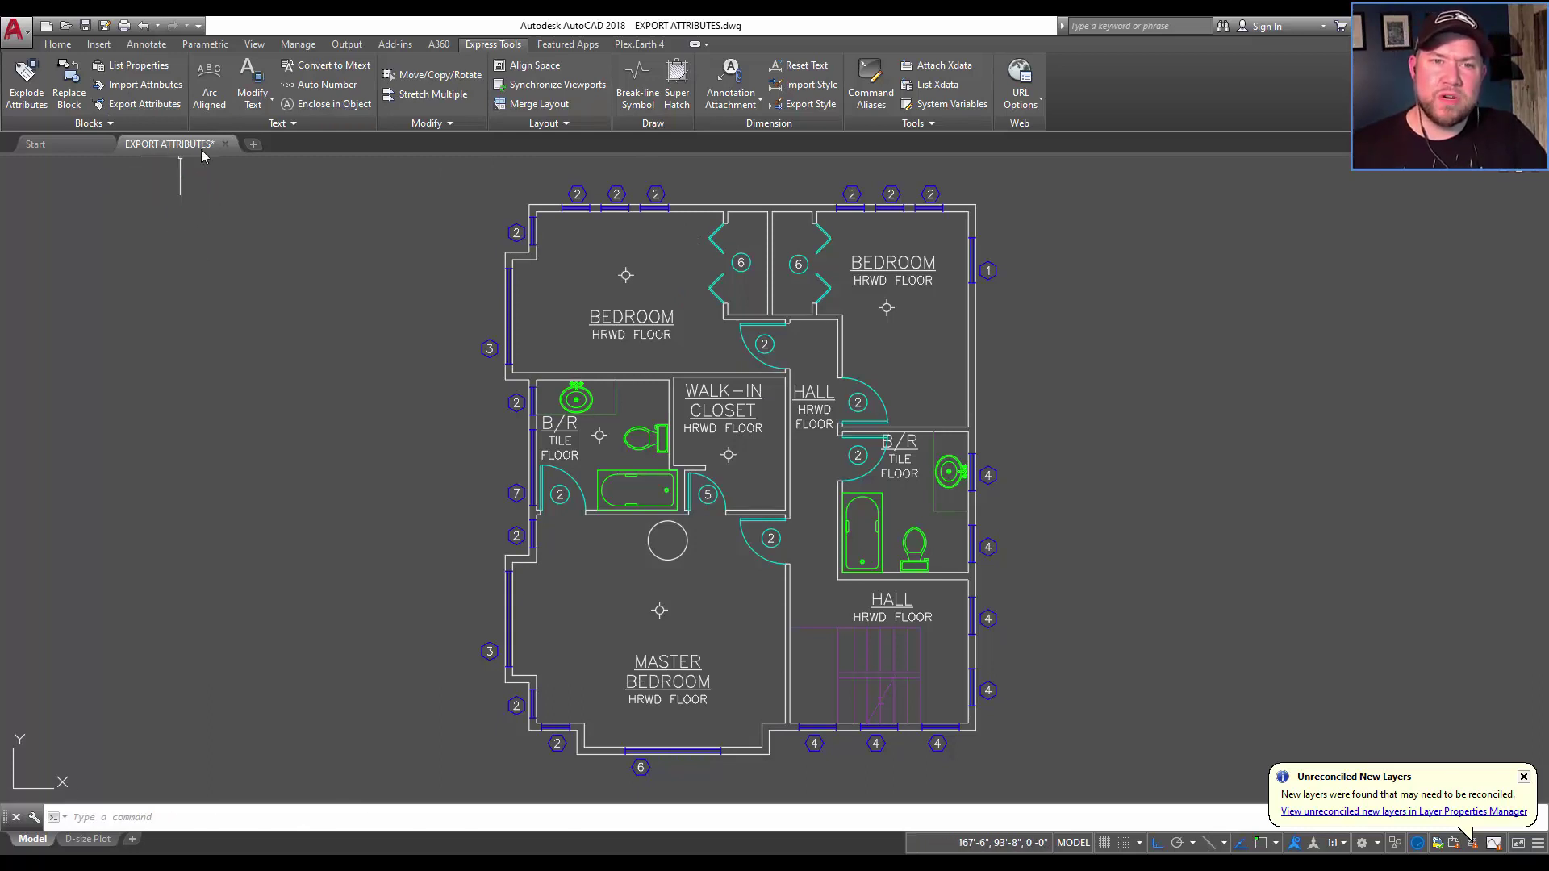
click(124, 106)
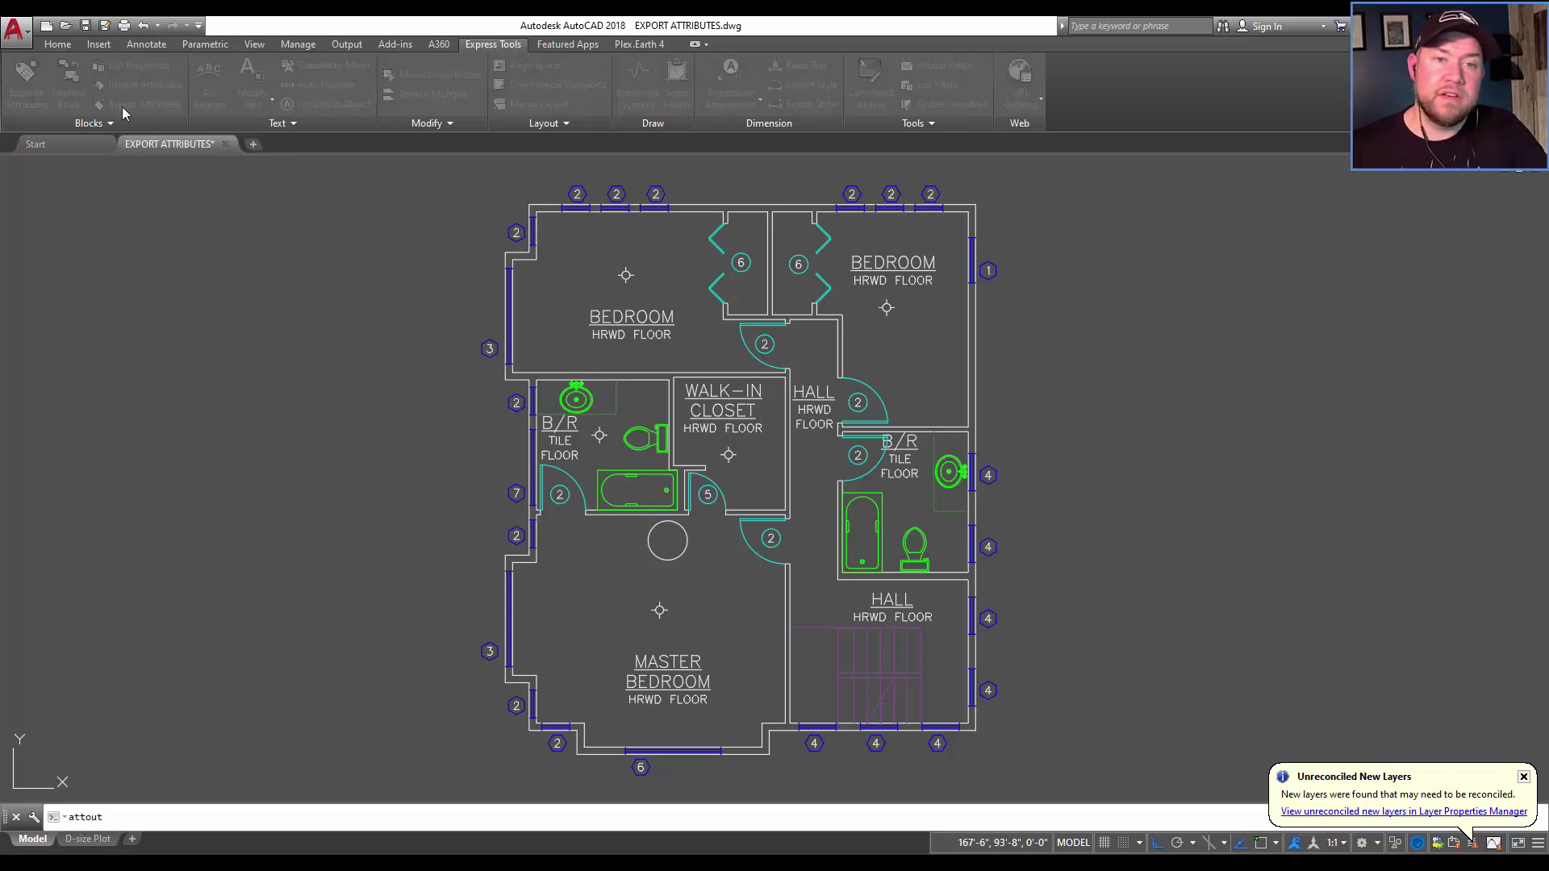
drag(598, 242, 388, 191)
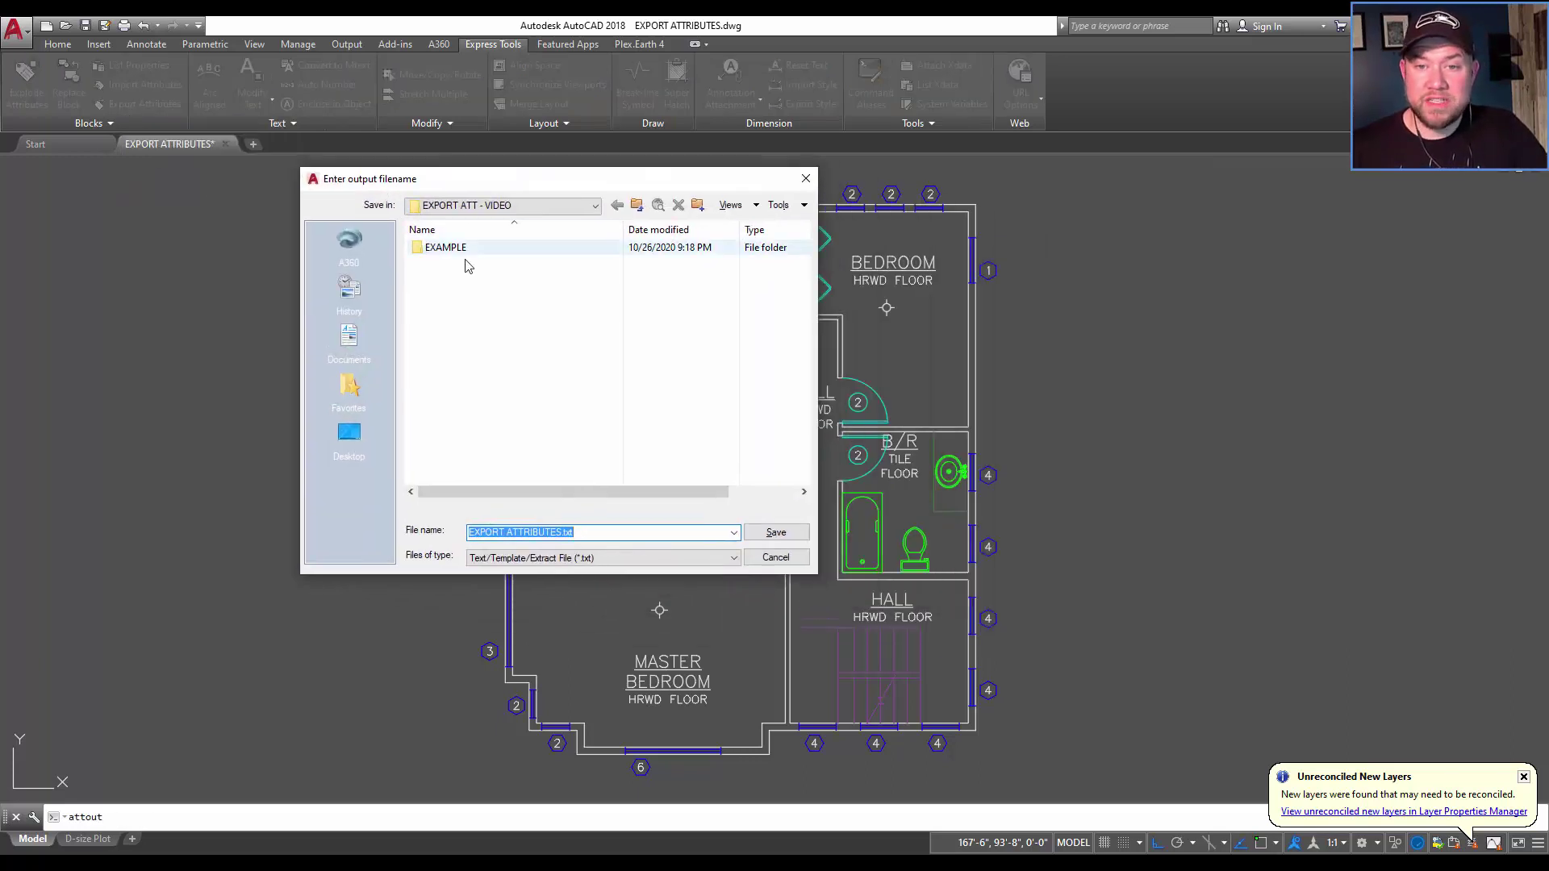
- Save the export file as EXPORT ATT-EXAMPLE 2.txt in the EXAMPLE folder
double_click(448, 248)
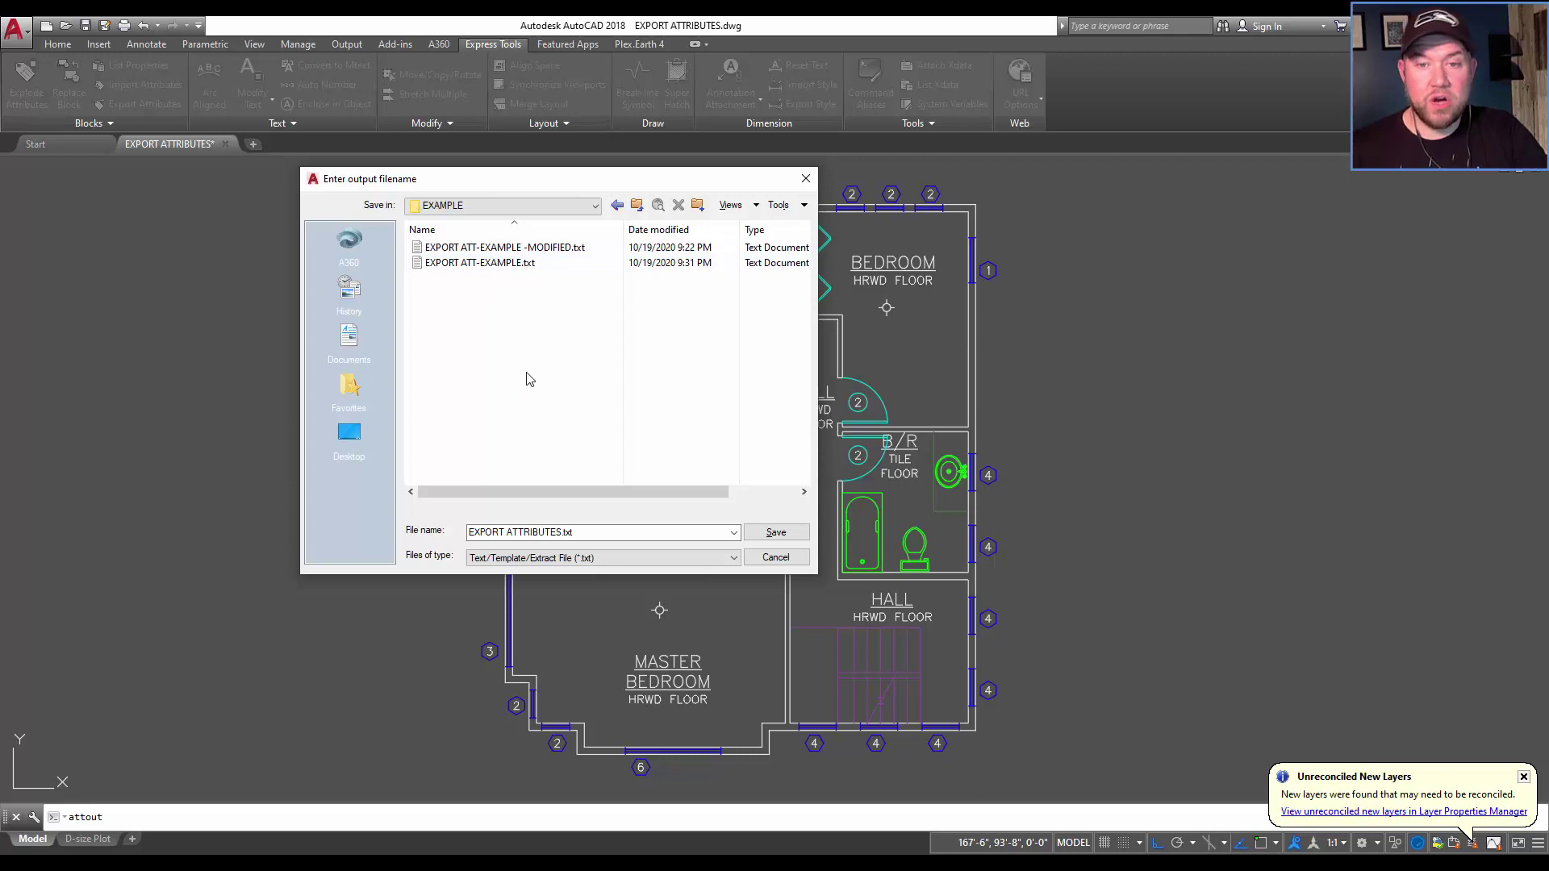
click(486, 265)
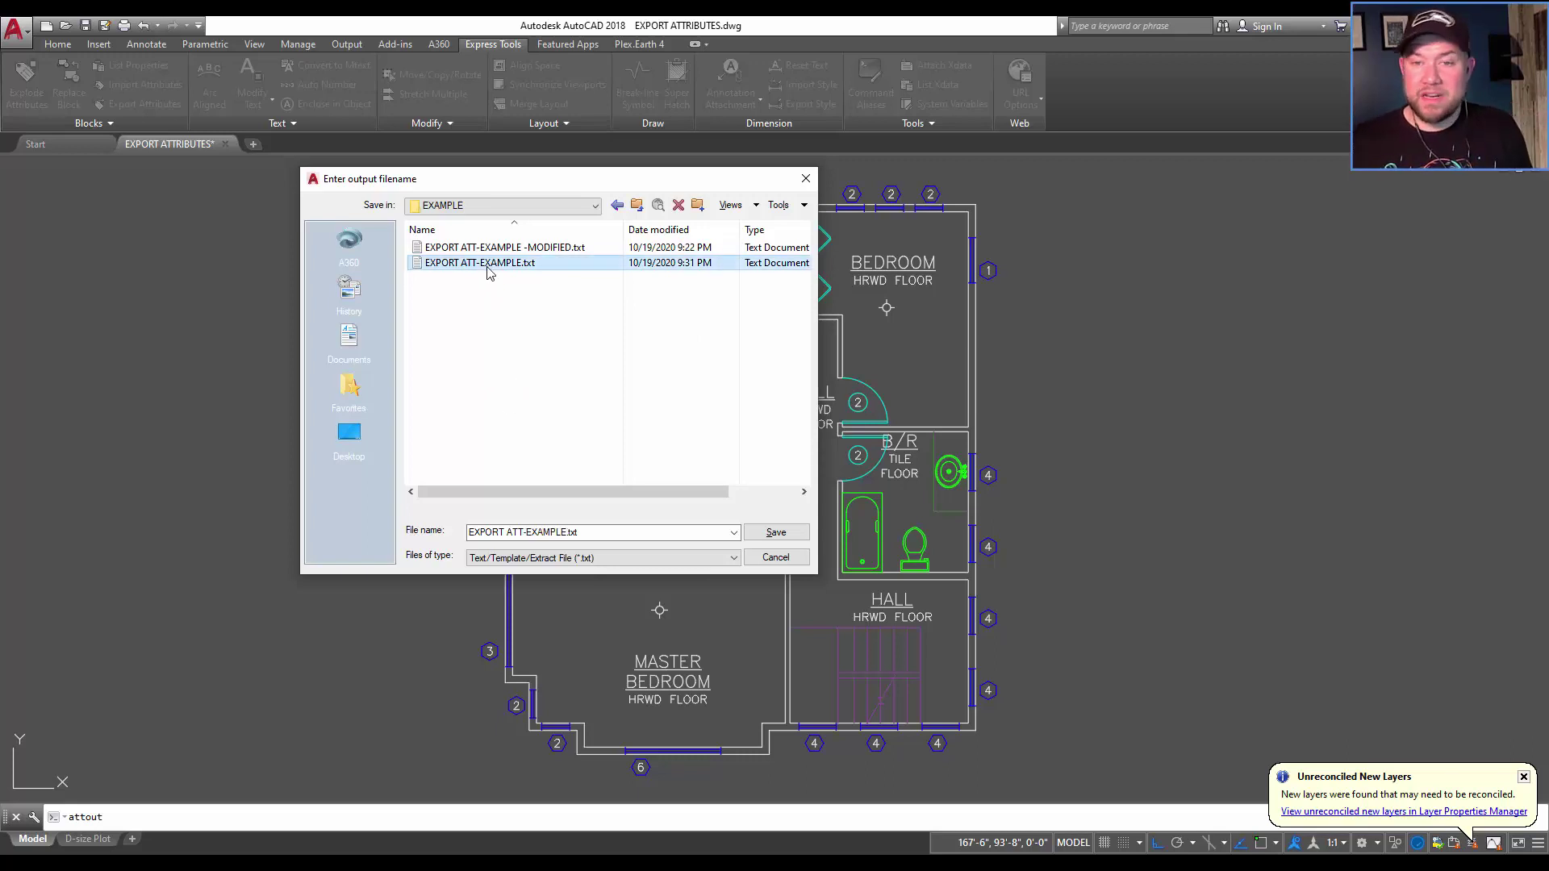
click(574, 532)
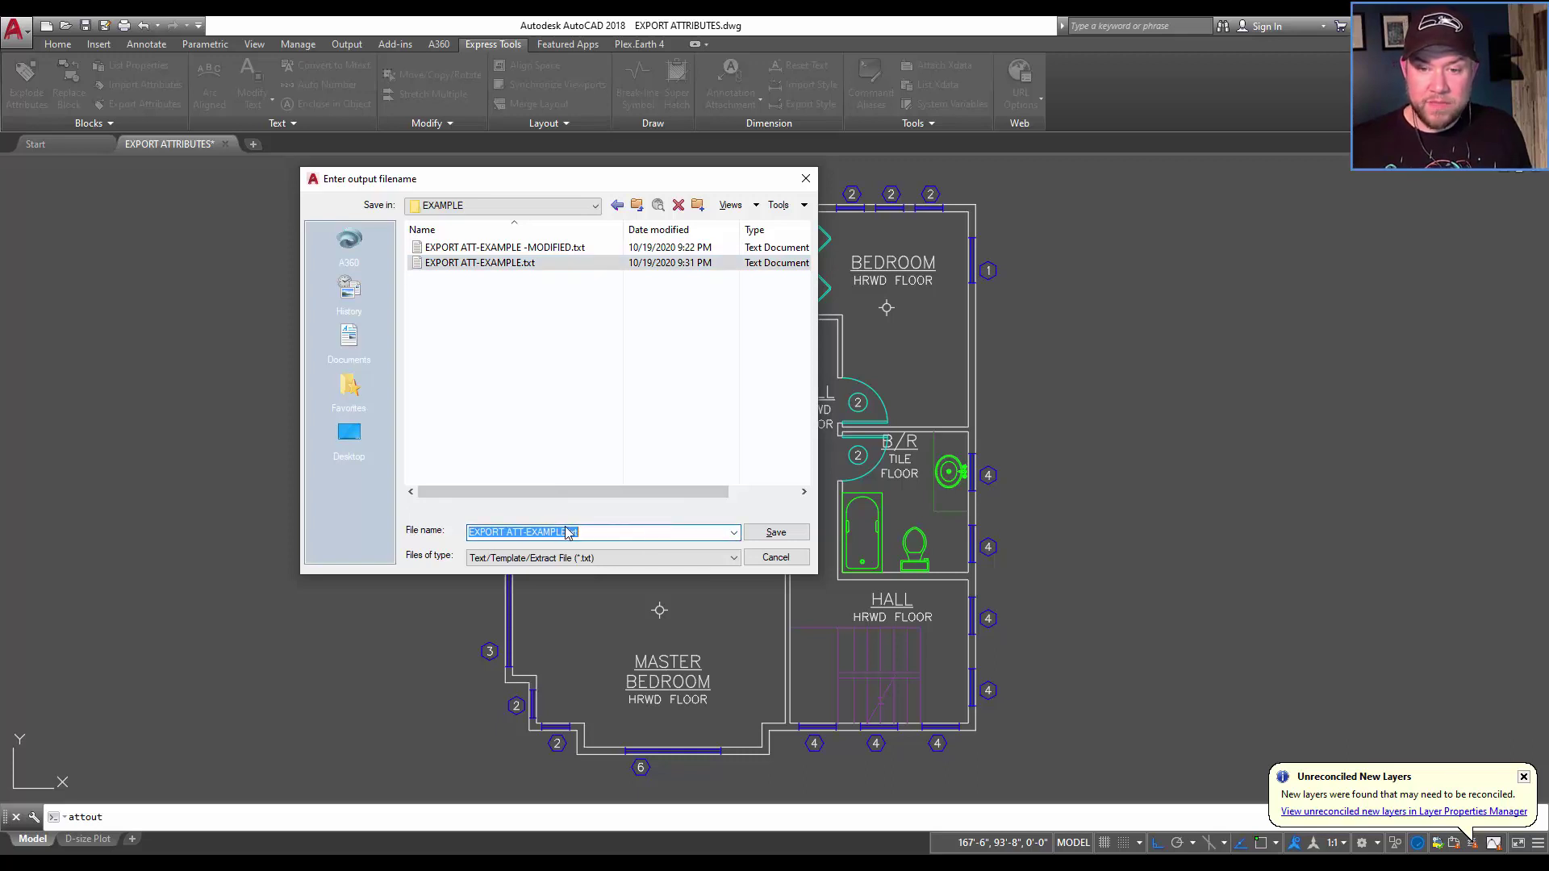
click(569, 533)
text(2)
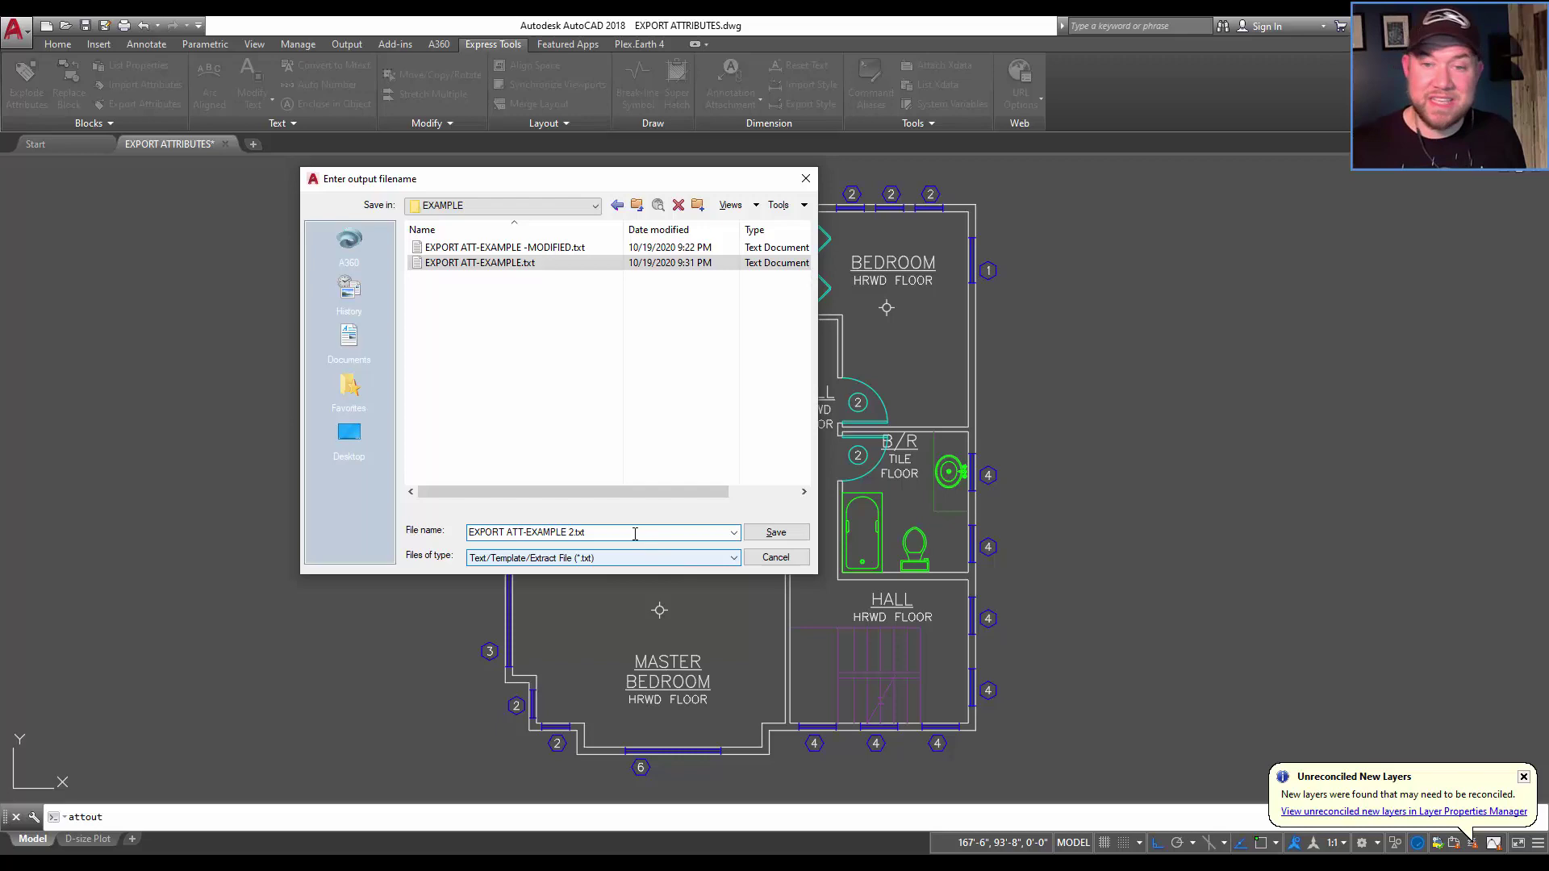
click(775, 532)
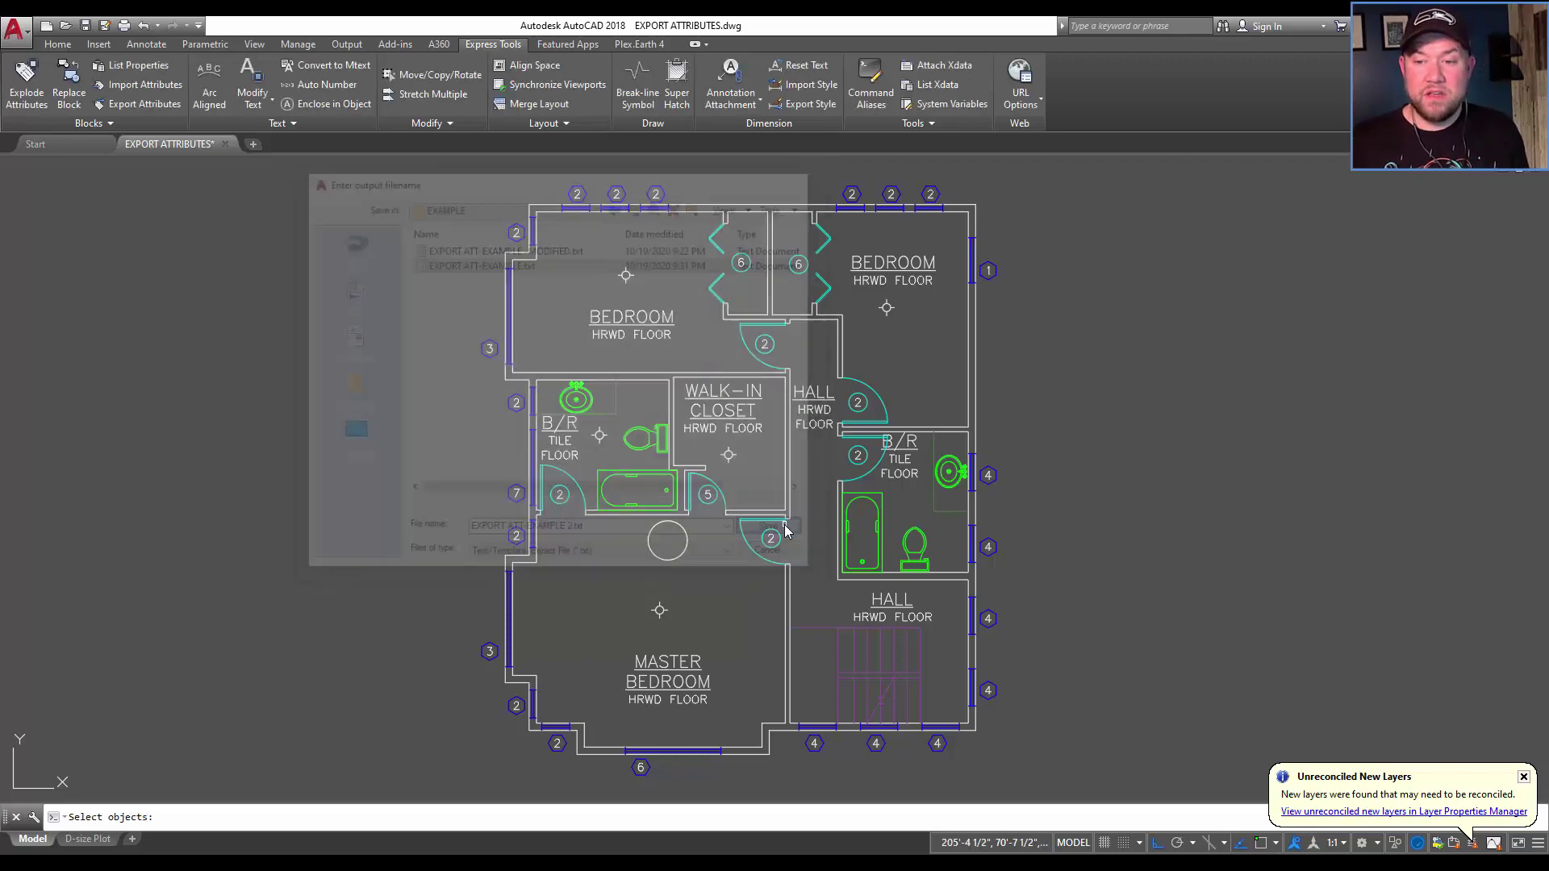
- Window-select the whole floor plan to export attributes of all 31 blocks
scroll(514, 457, down, 2)
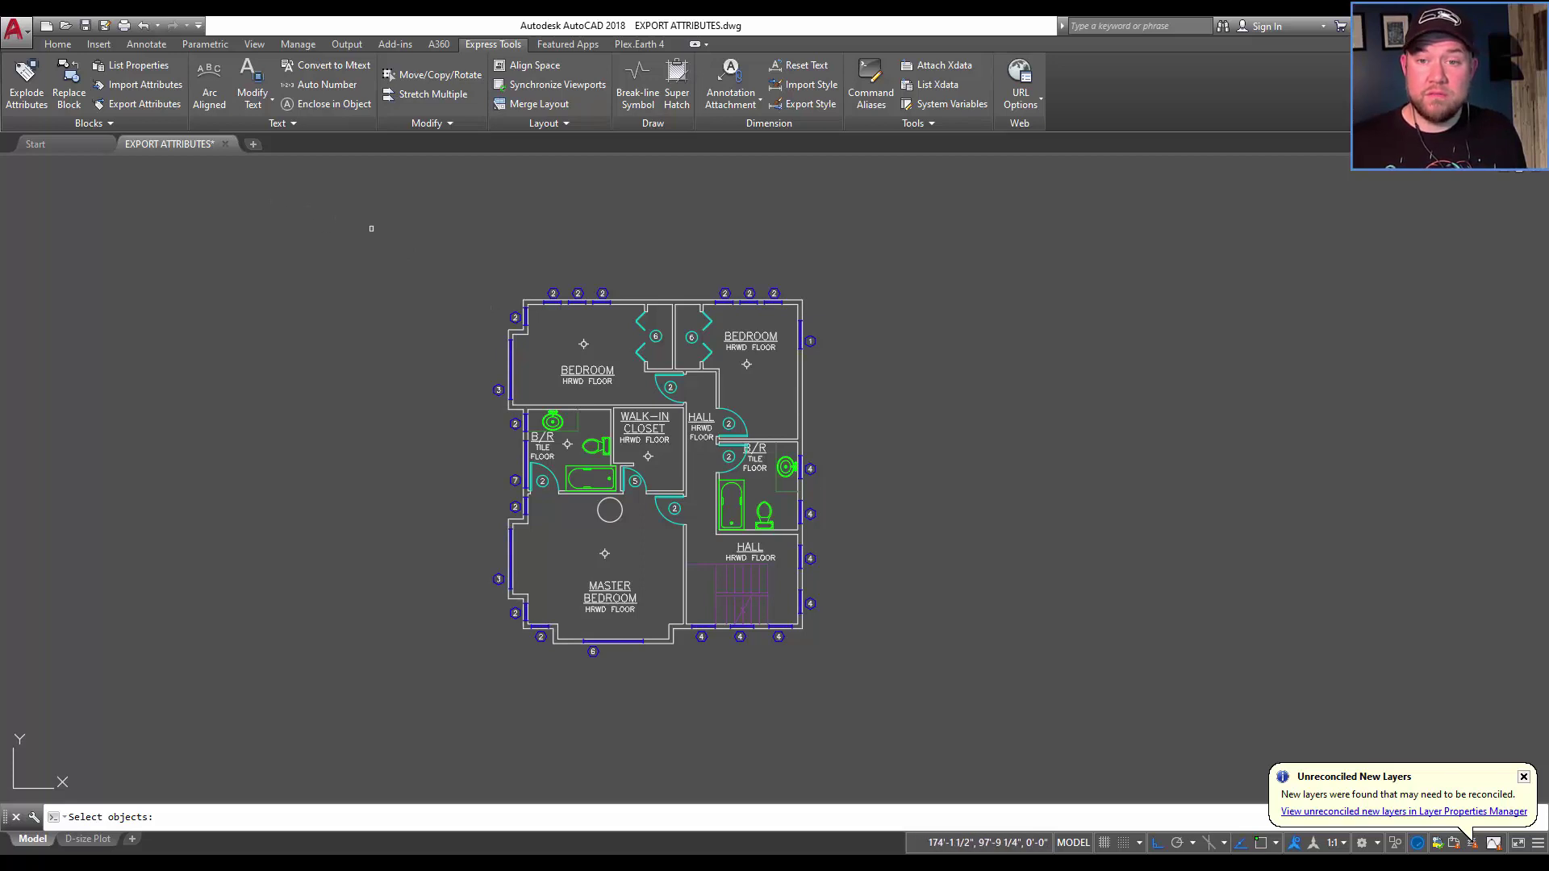
click(388, 226)
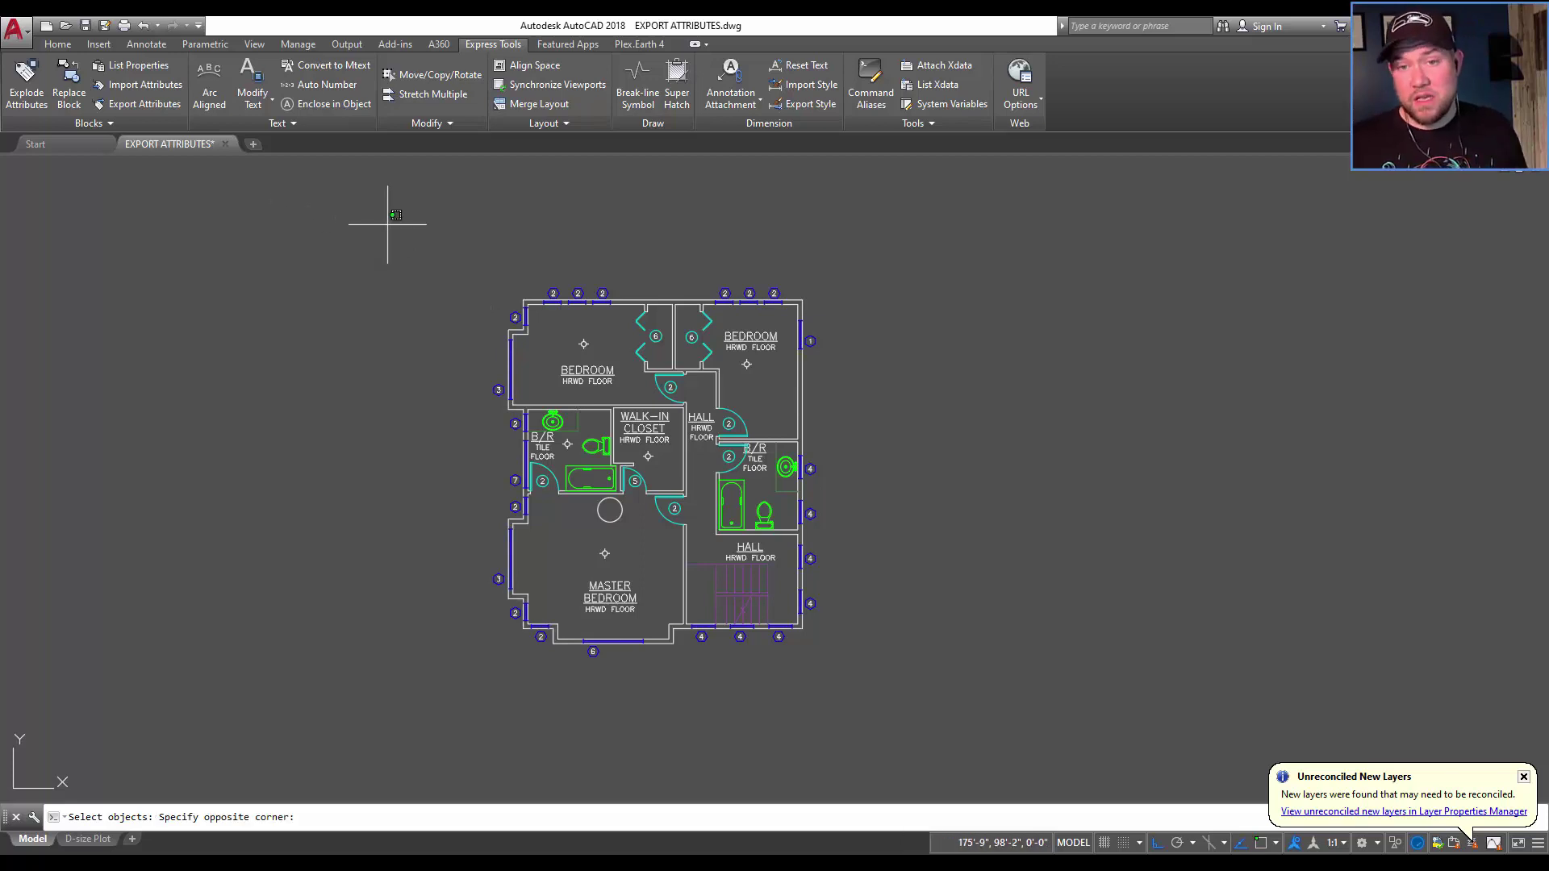
click(960, 686)
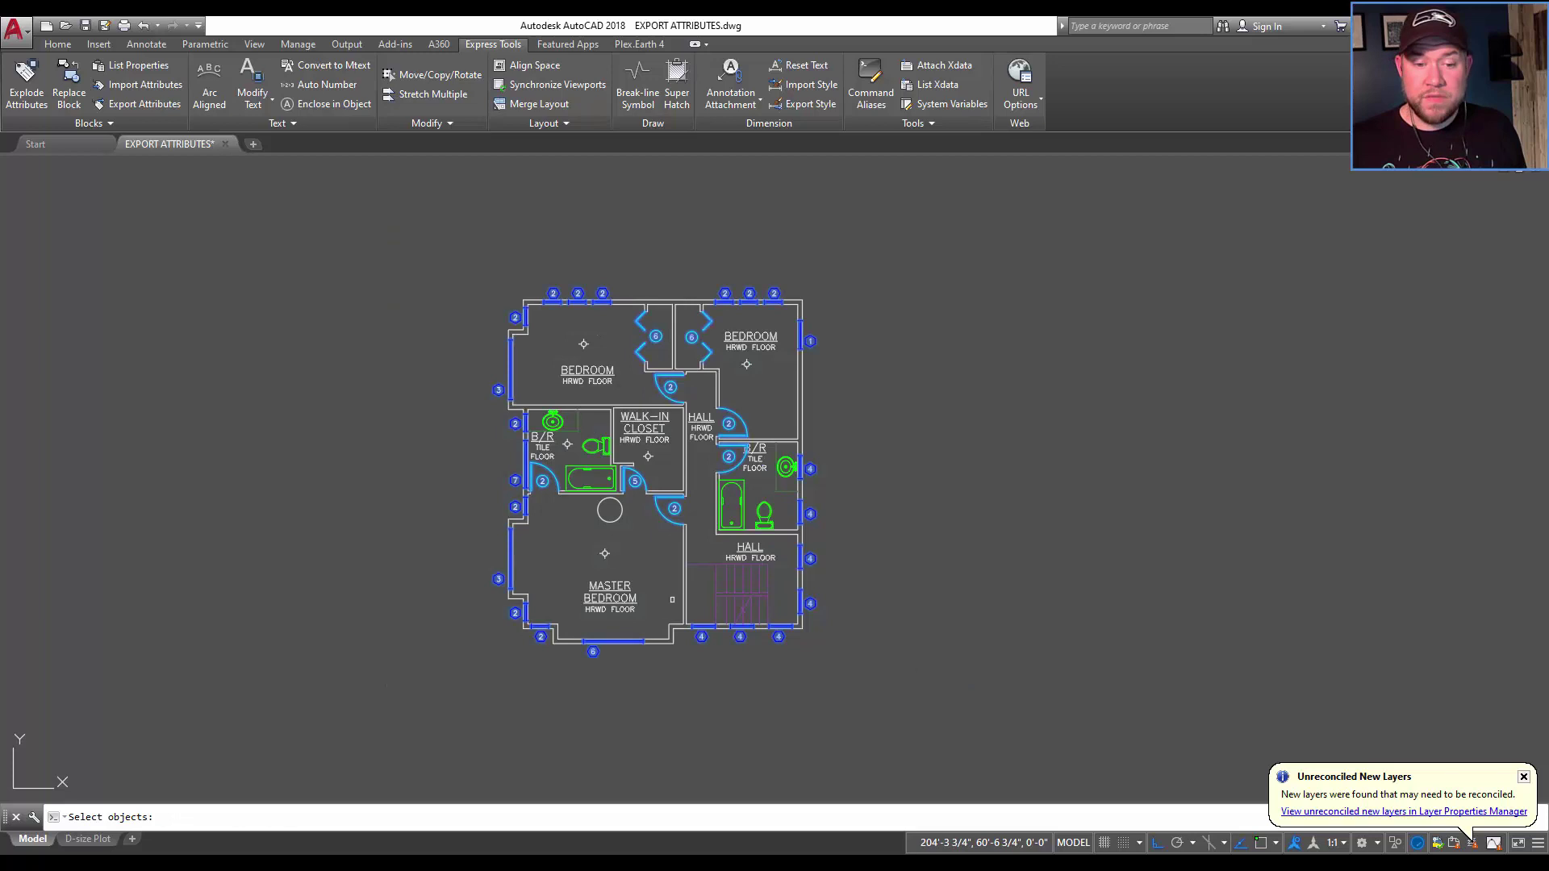
key(Return)
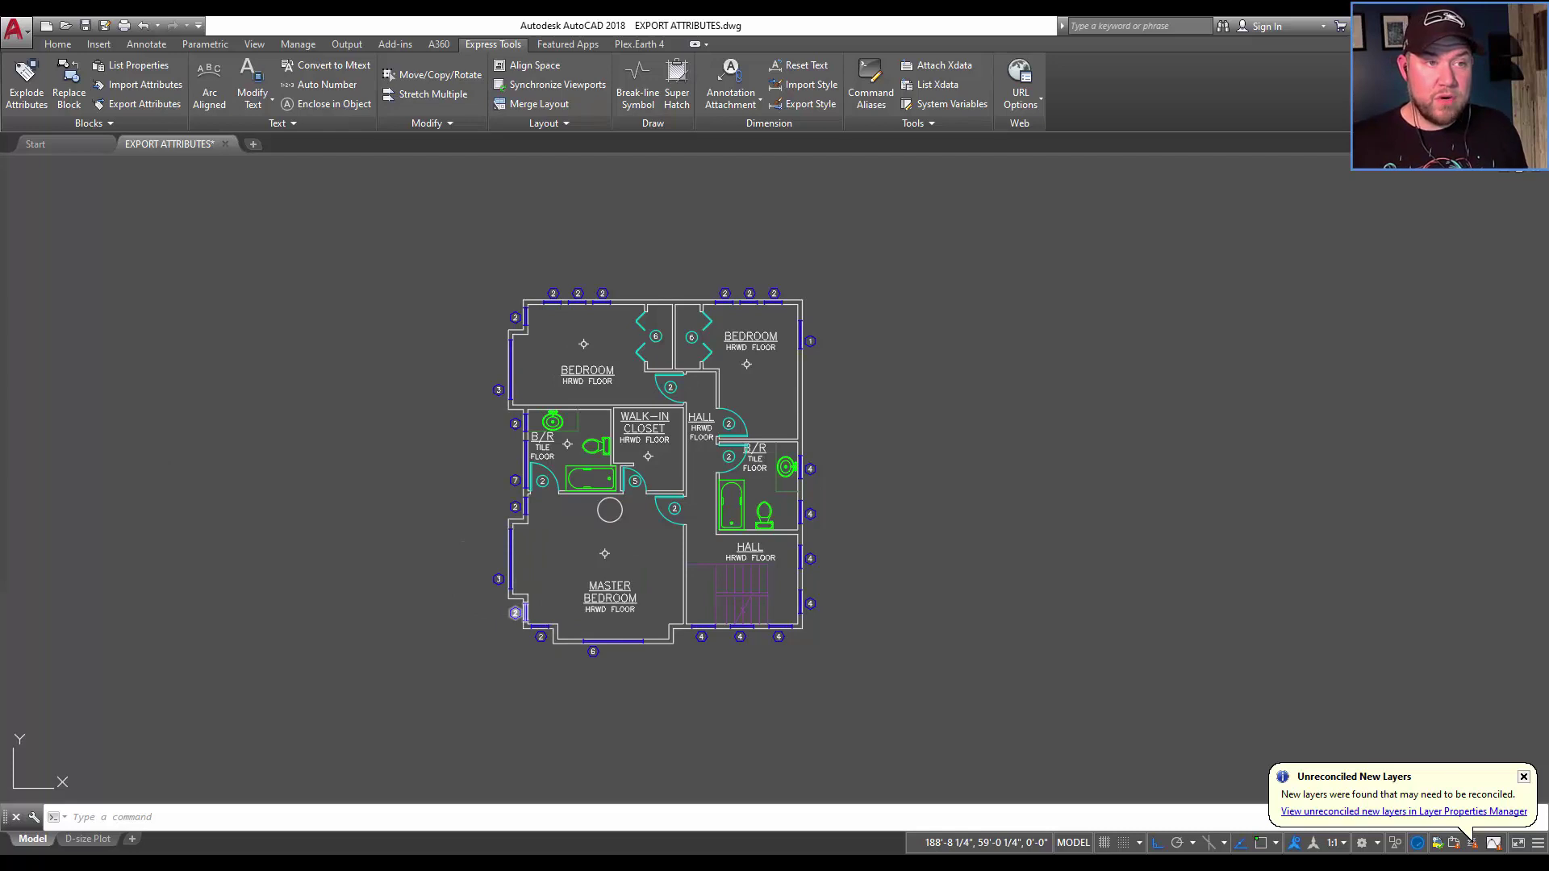
- Check the output file path in the command history, then close it
key(ctrl+F2)
drag(282, 218, 372, 133)
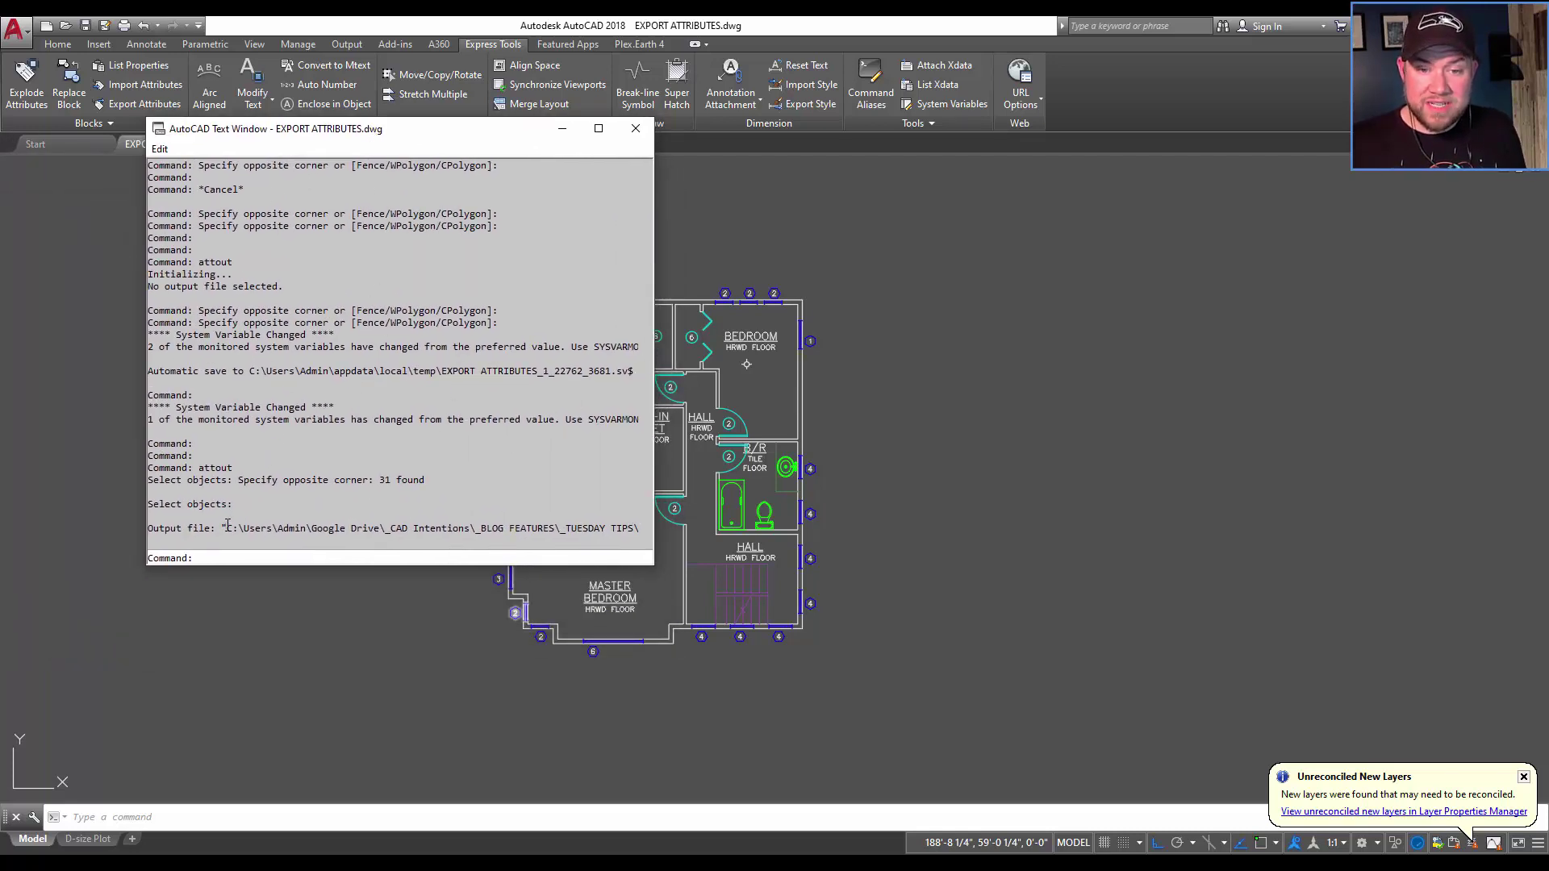
drag(227, 529, 362, 541)
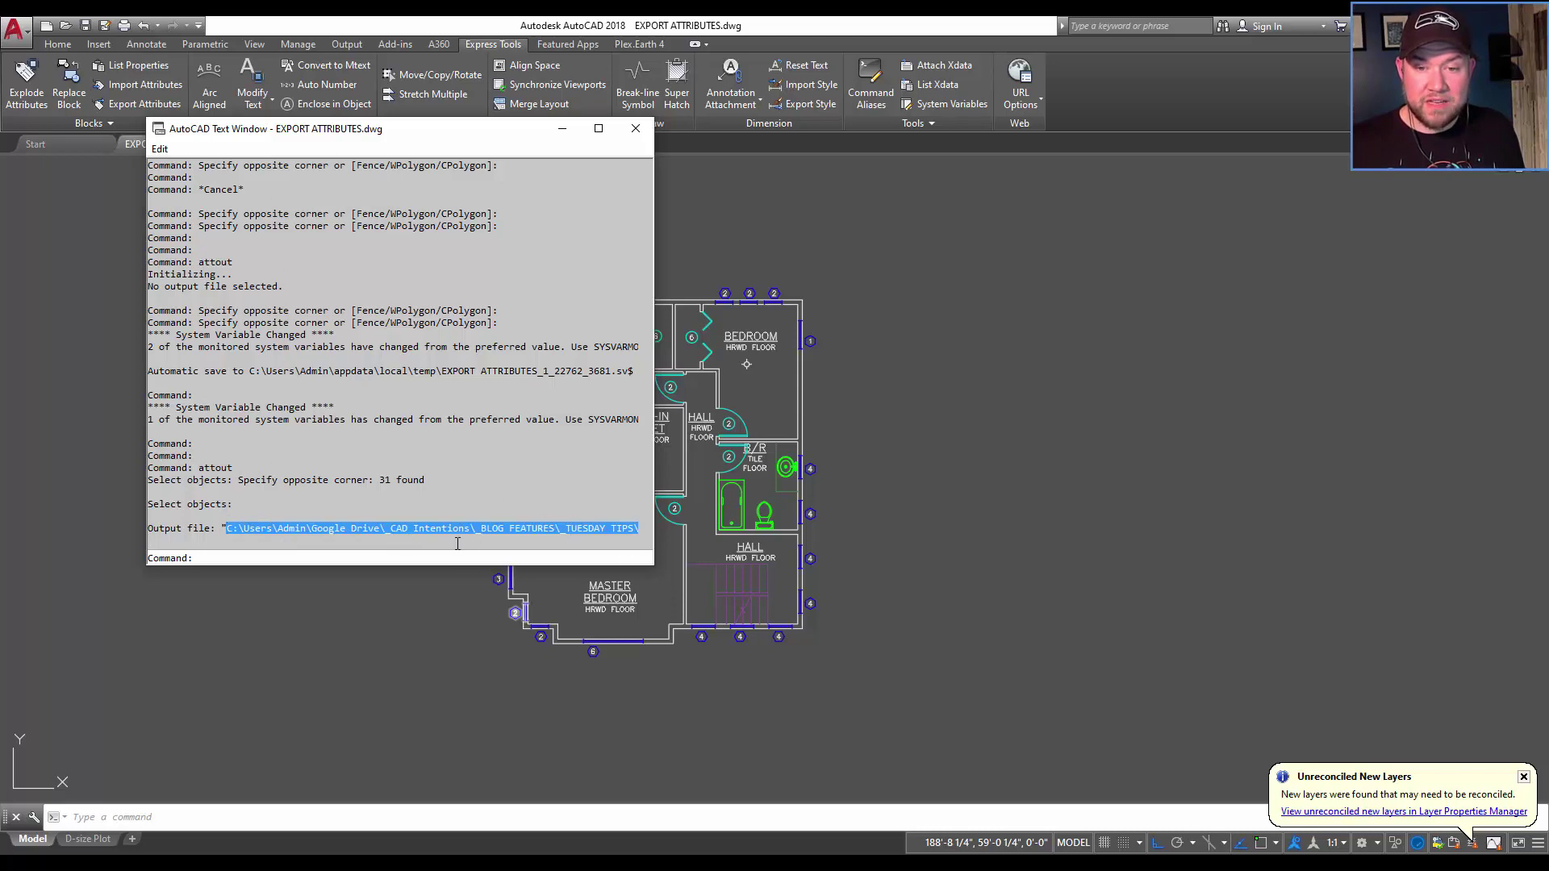
click(636, 128)
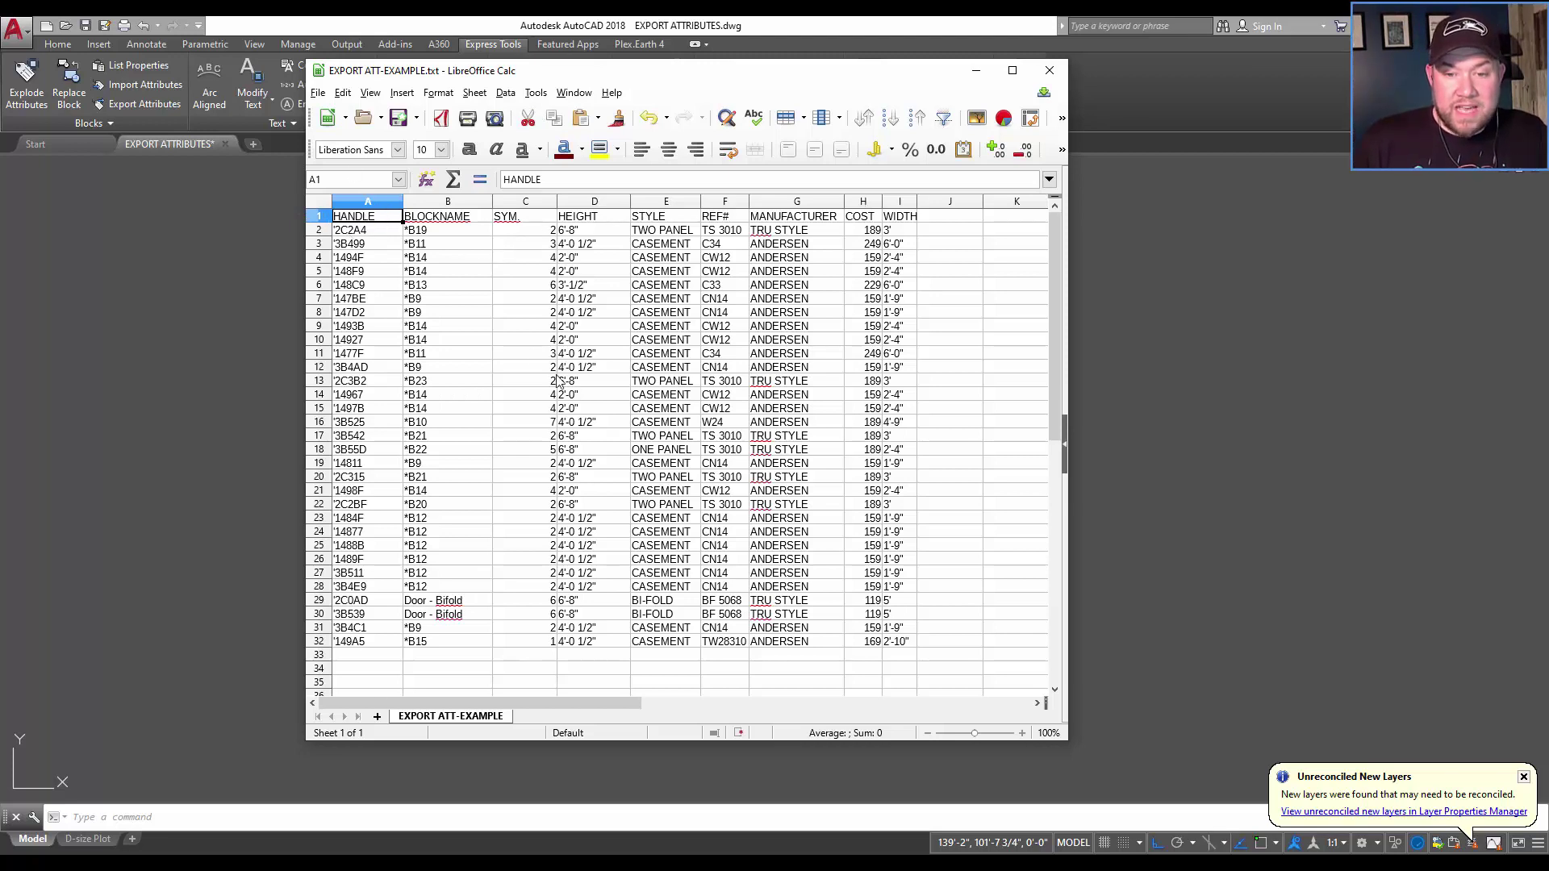
- Select the HANDLE column and cell B2, move Calc right, and widen the WIDTH column
click(371, 207)
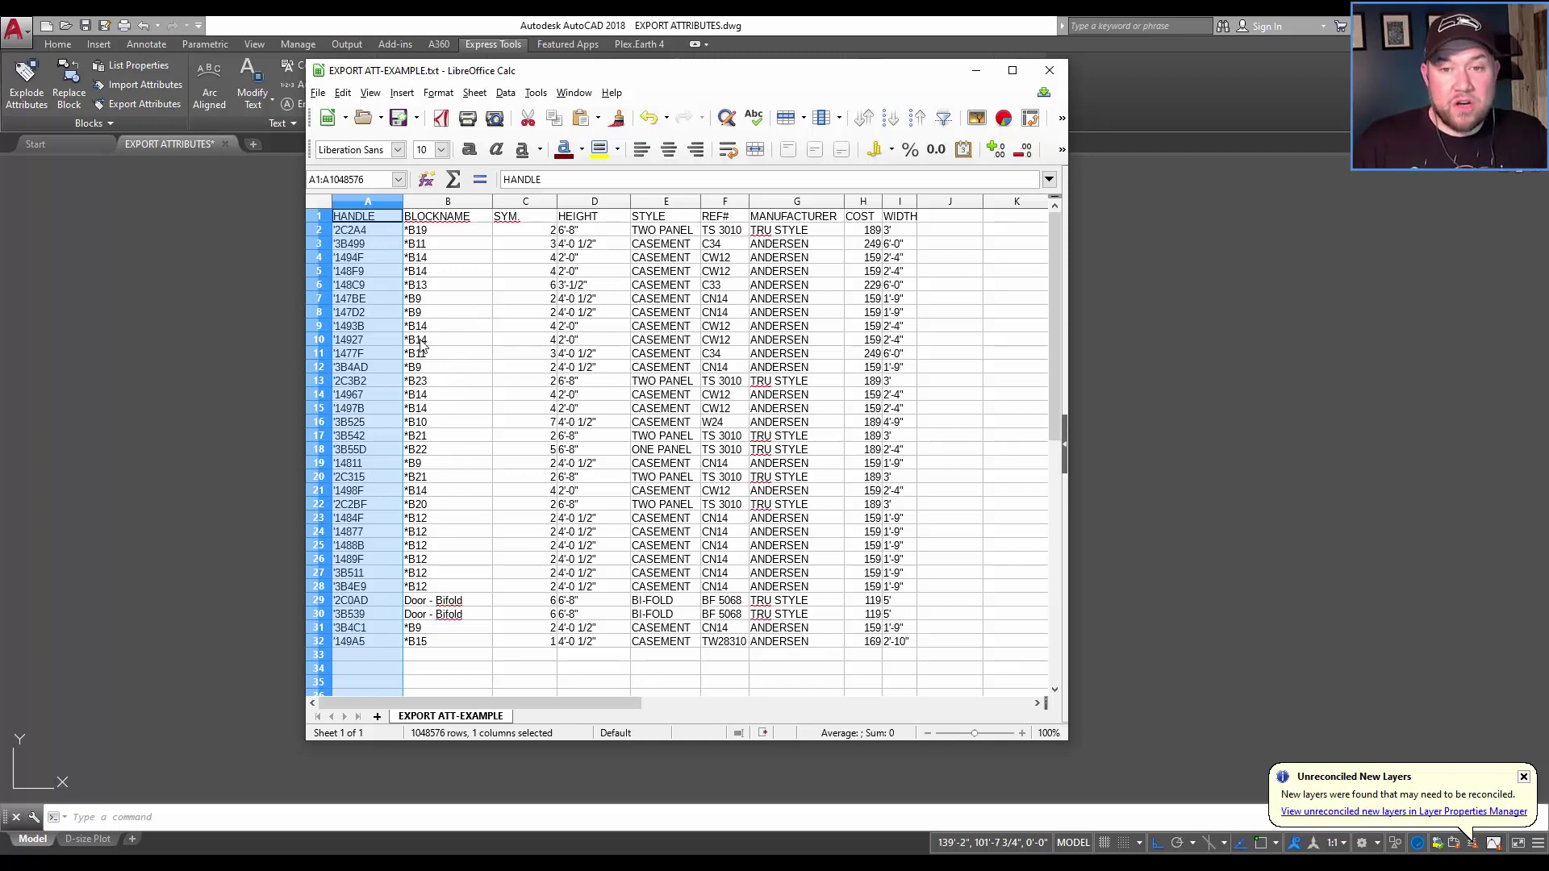
click(434, 235)
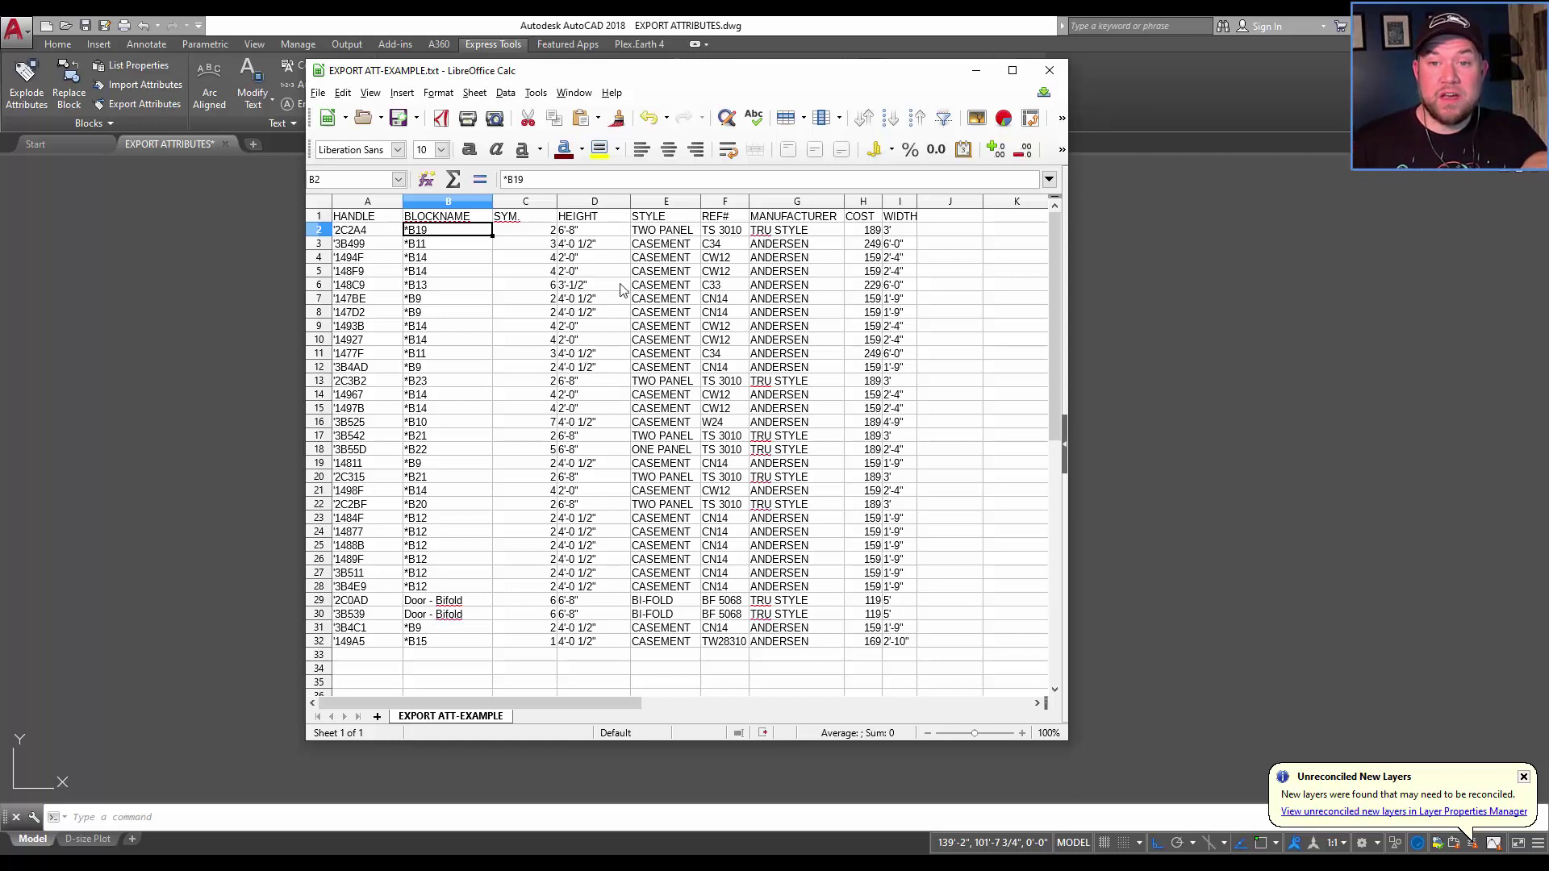
drag(687, 71, 1075, 63)
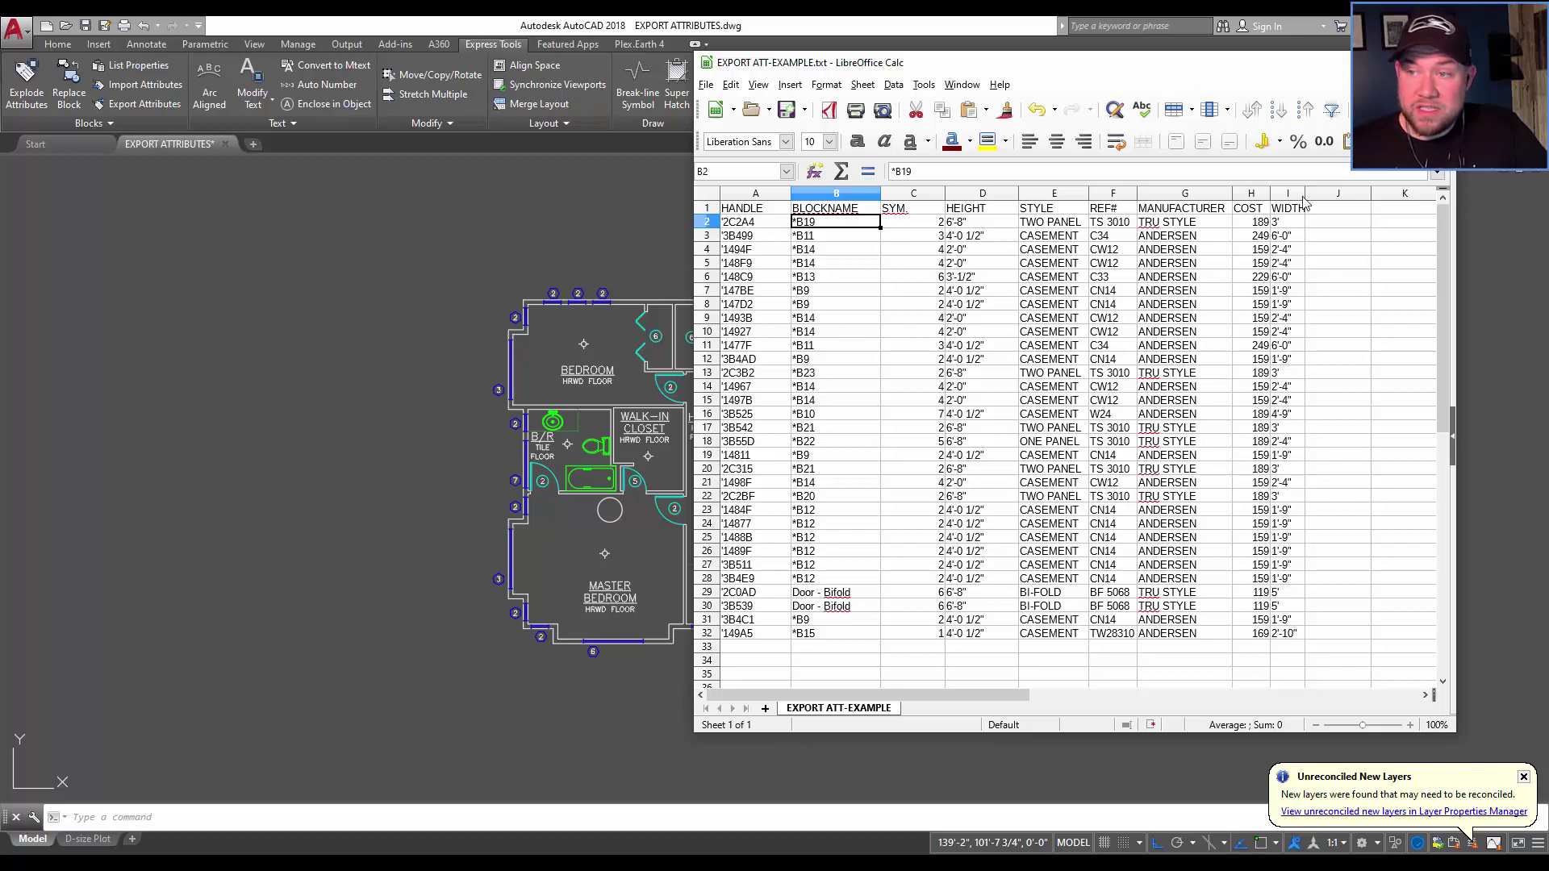
drag(1305, 194, 1354, 195)
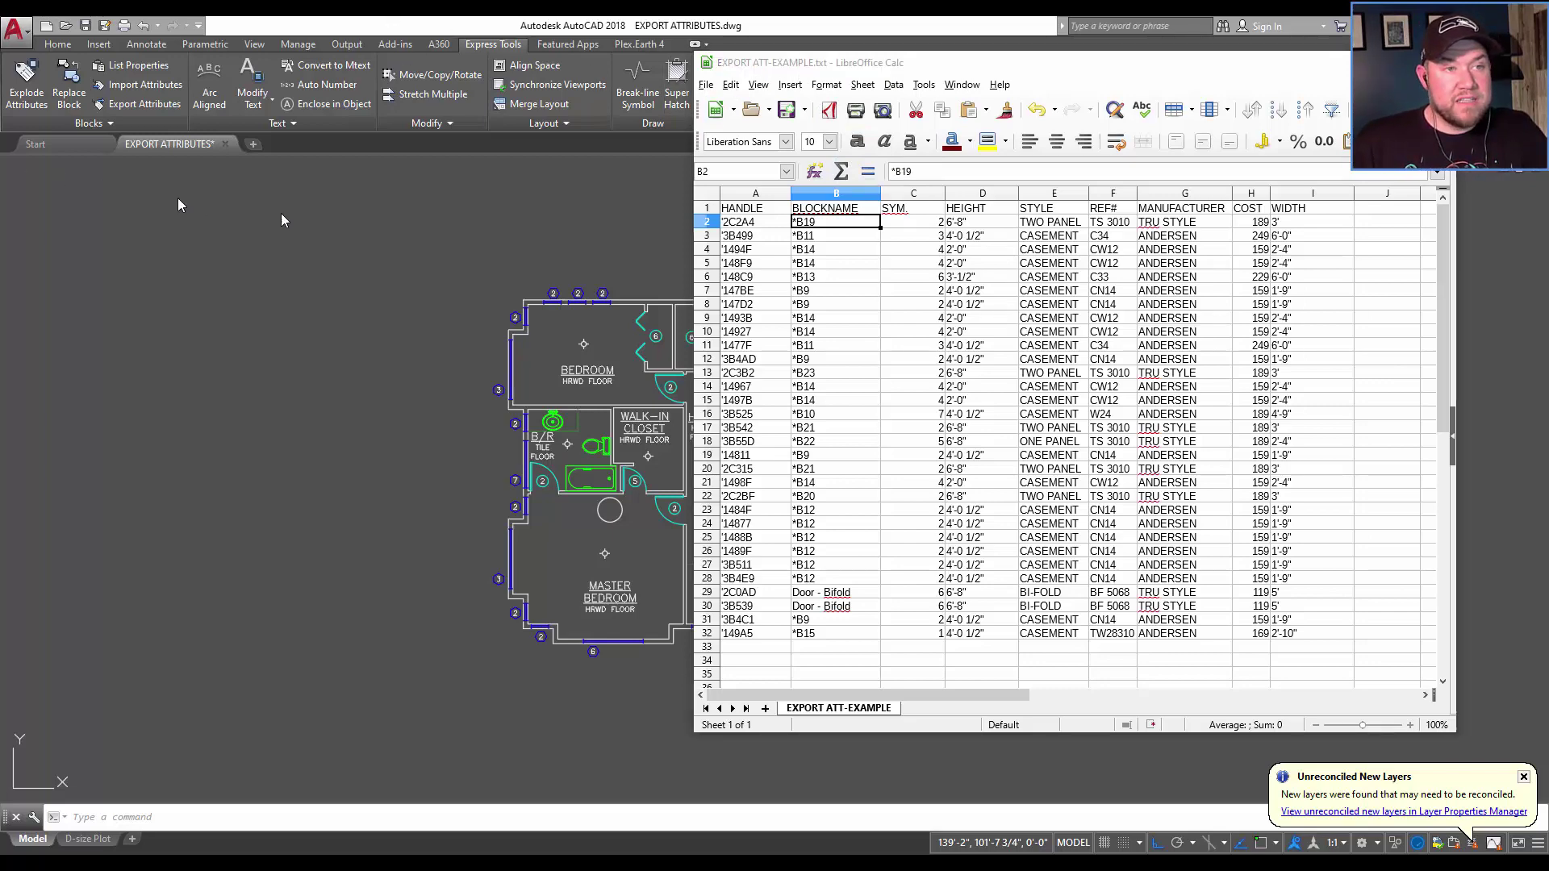
- Review EXPORT ATT-EXAMPLE -MODIFIED.txt, then close both spreadsheets with Don't Save
drag(97, 175, 127, 68)
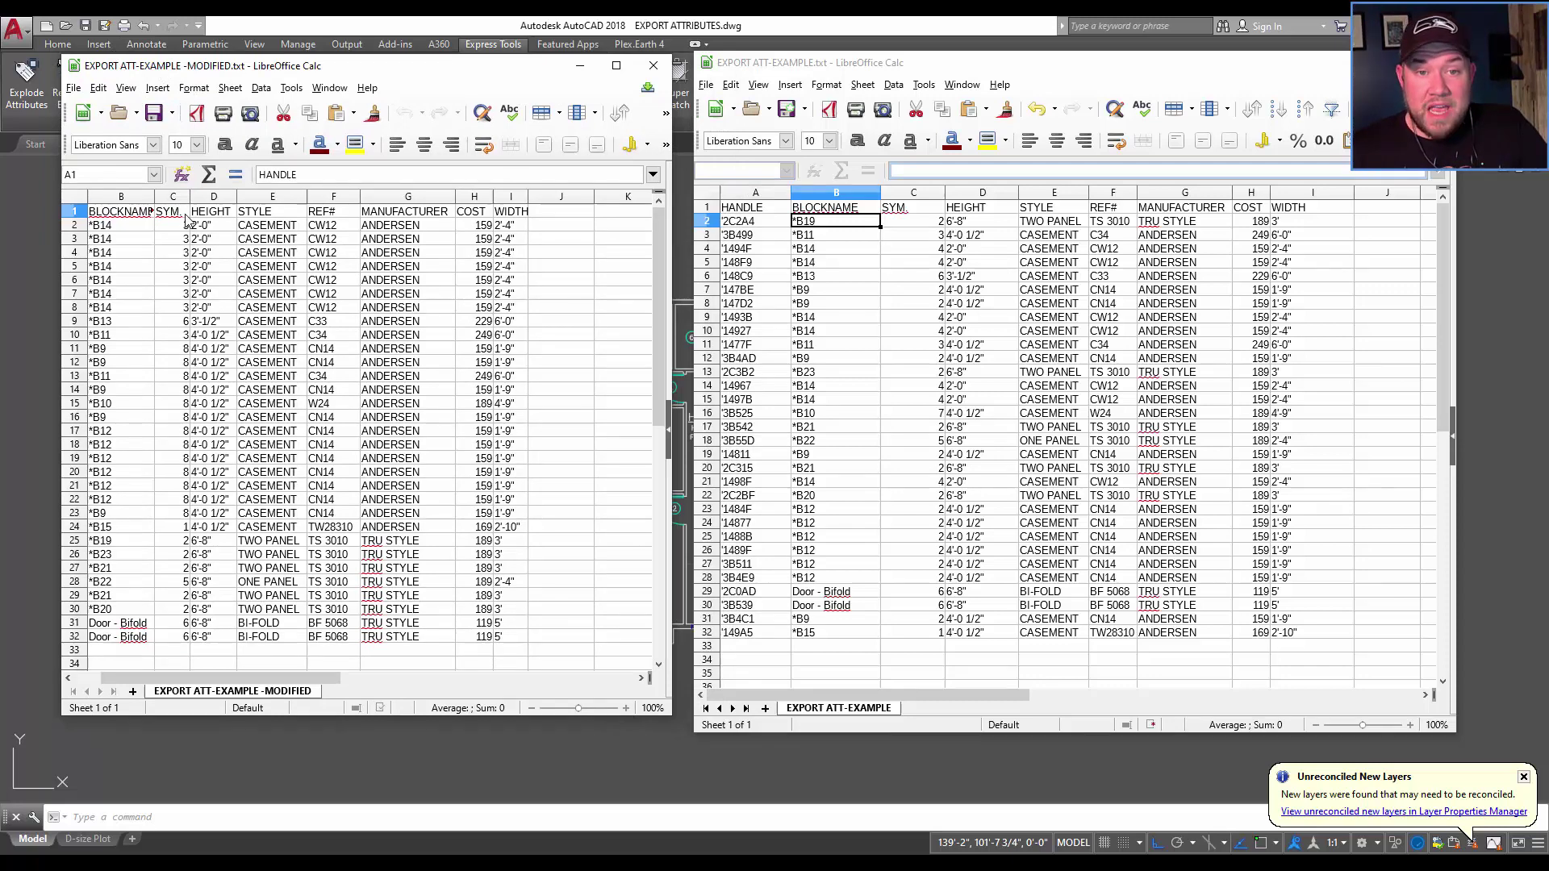
scroll(182, 224, left, 1)
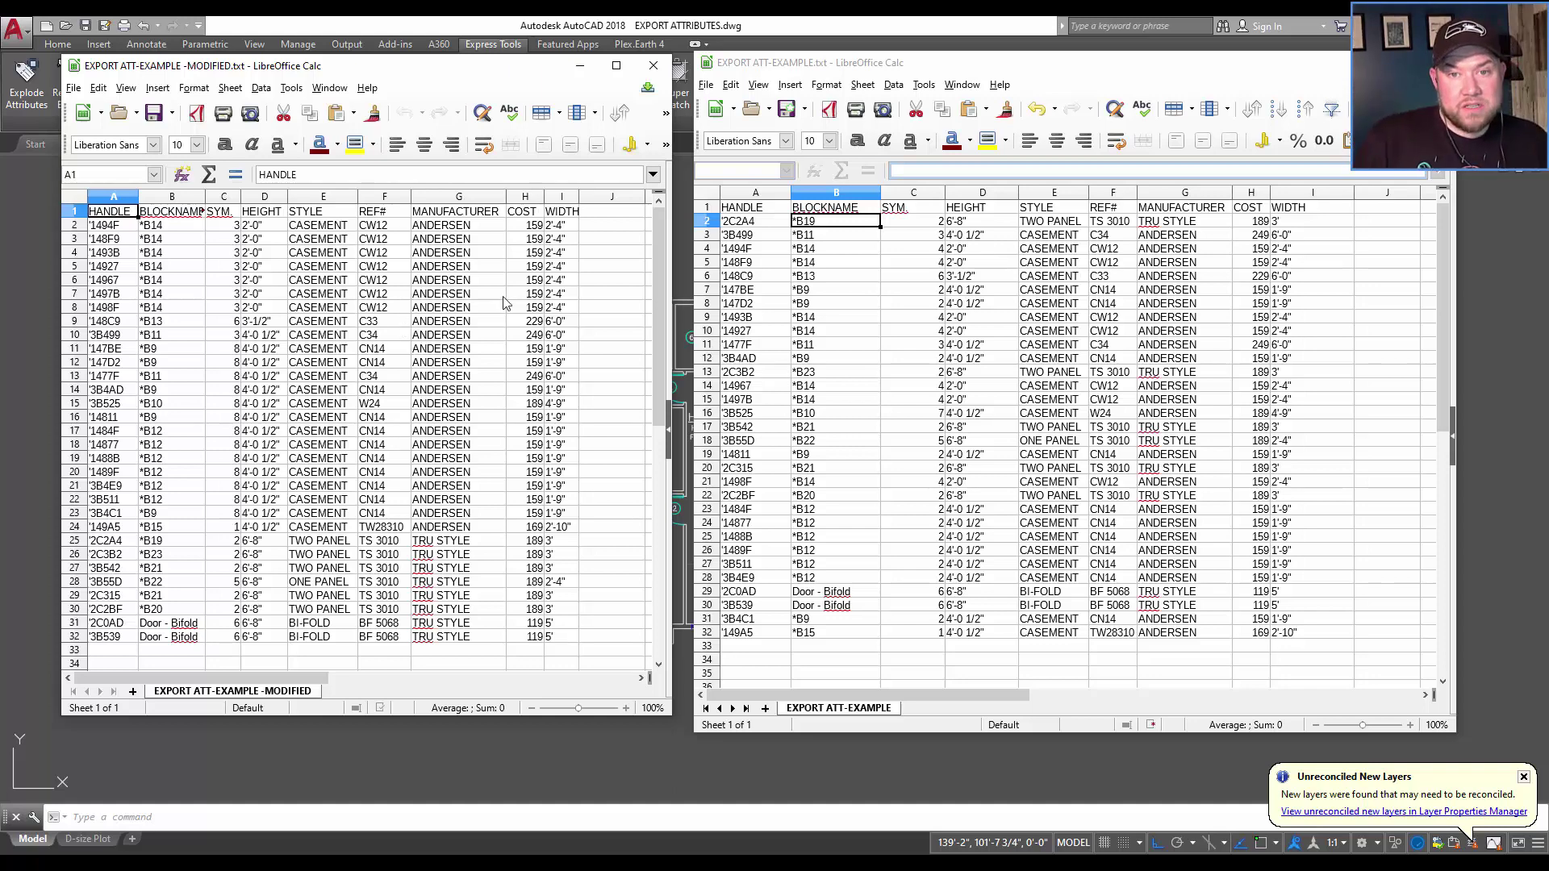
click(653, 66)
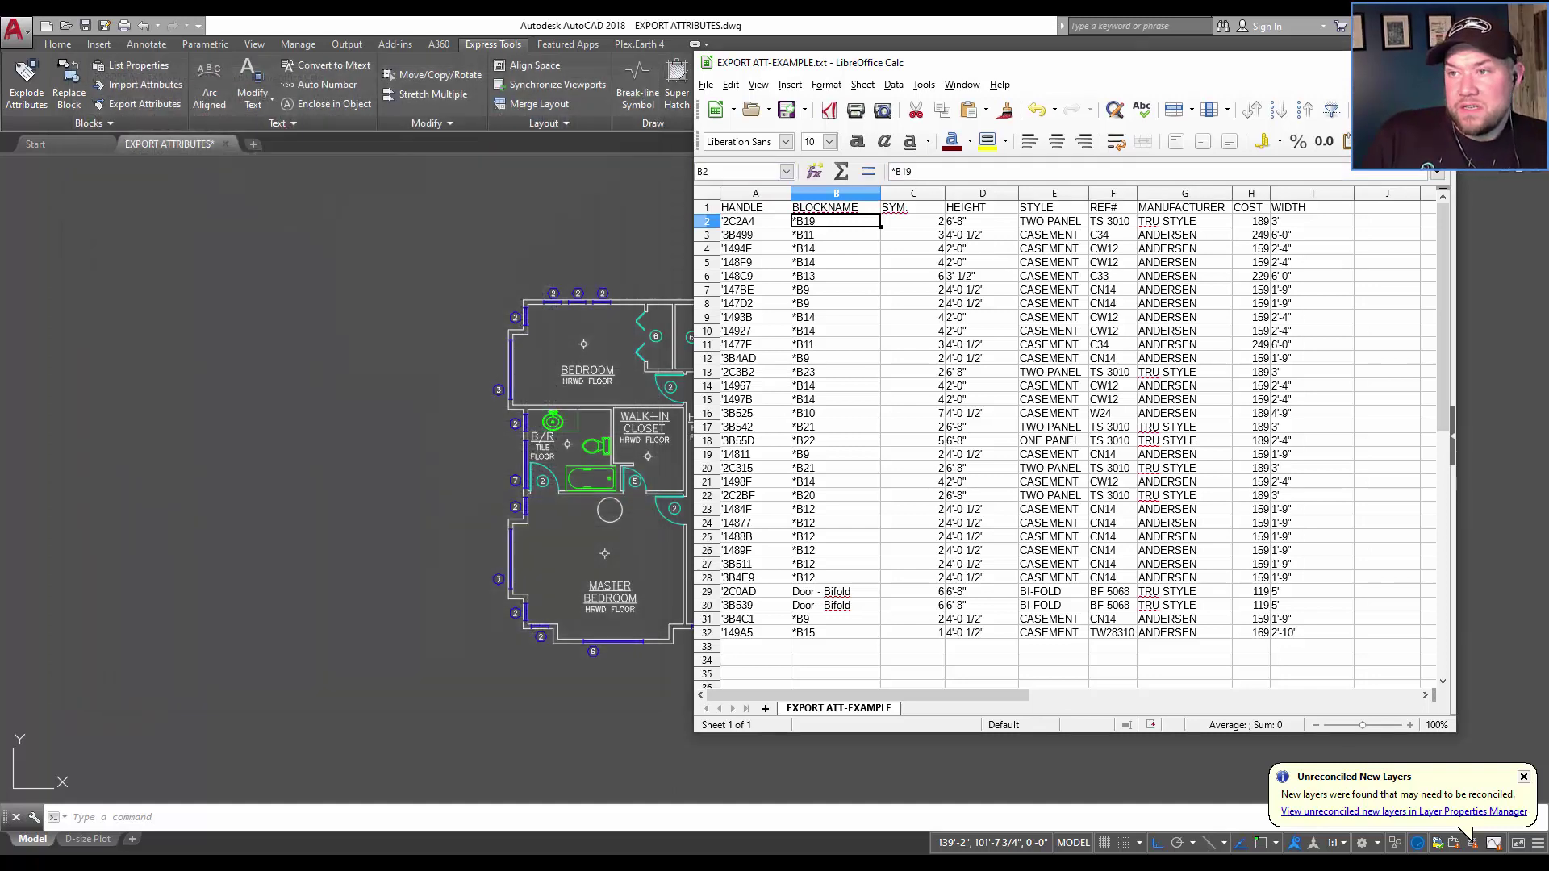
click(1440, 62)
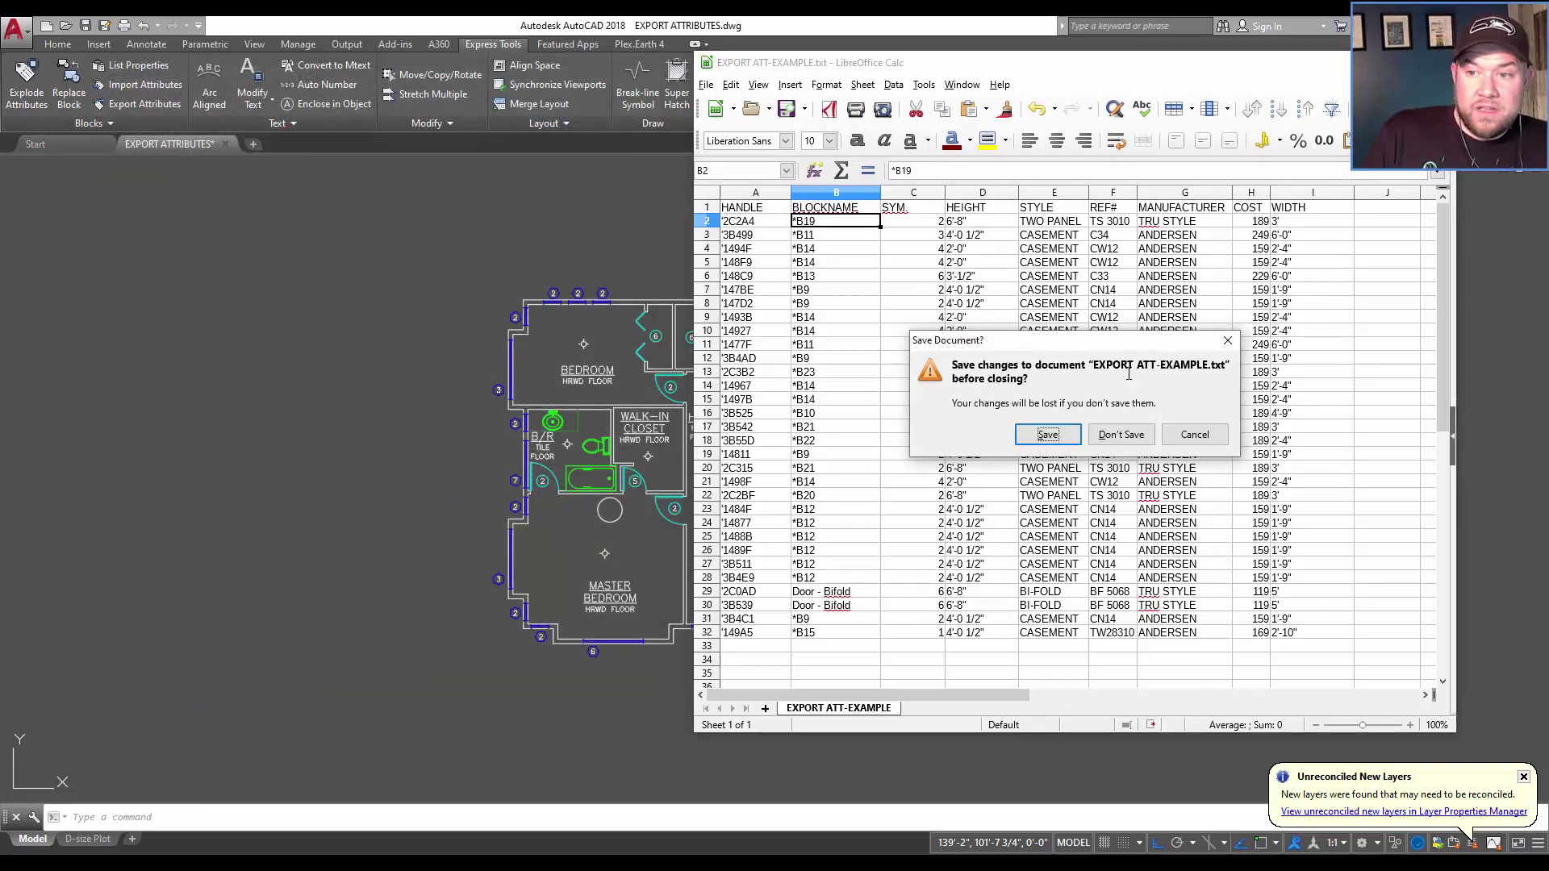
click(1121, 435)
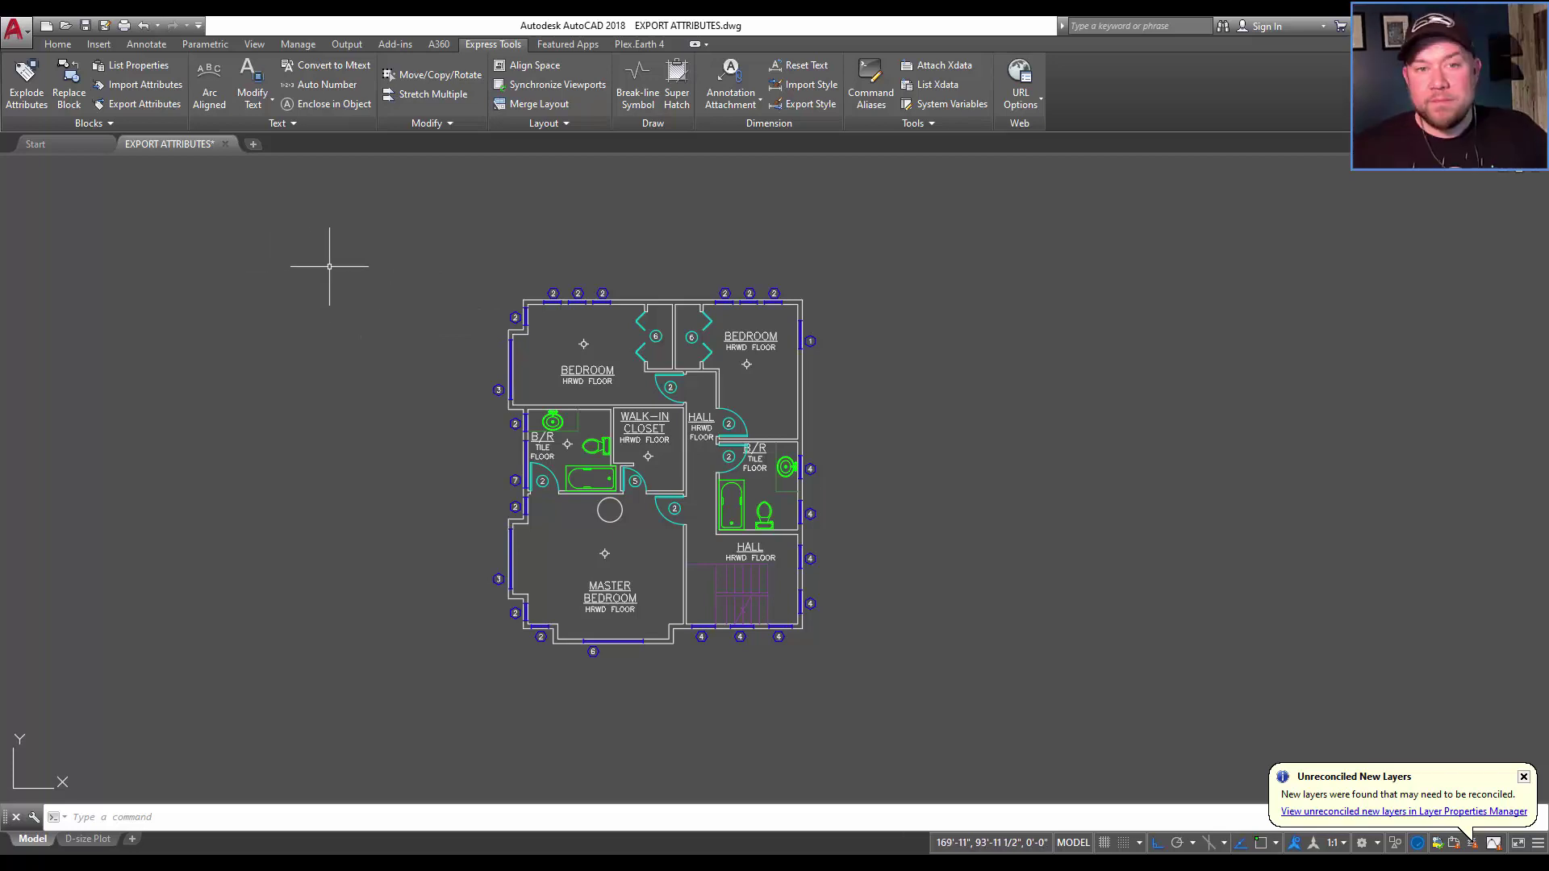
- Zoom into the plan and import attributes from EXPORT ATT-EXAMPLE -MODIFIED.txt, updating the window tags
scroll(651, 389, up, 2)
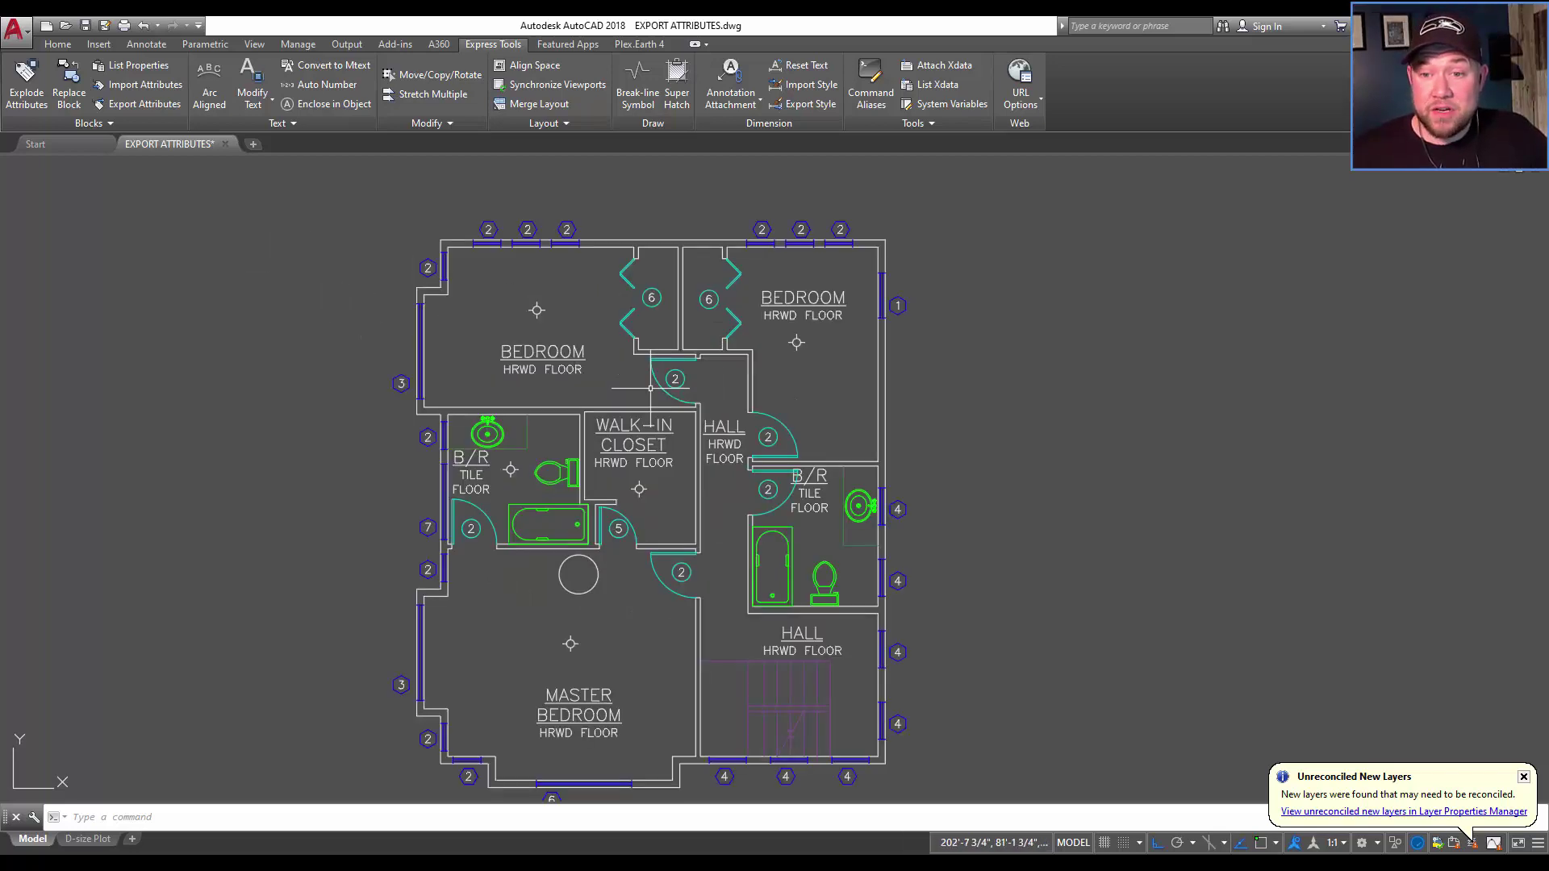
middle_drag(640, 403, 672, 374)
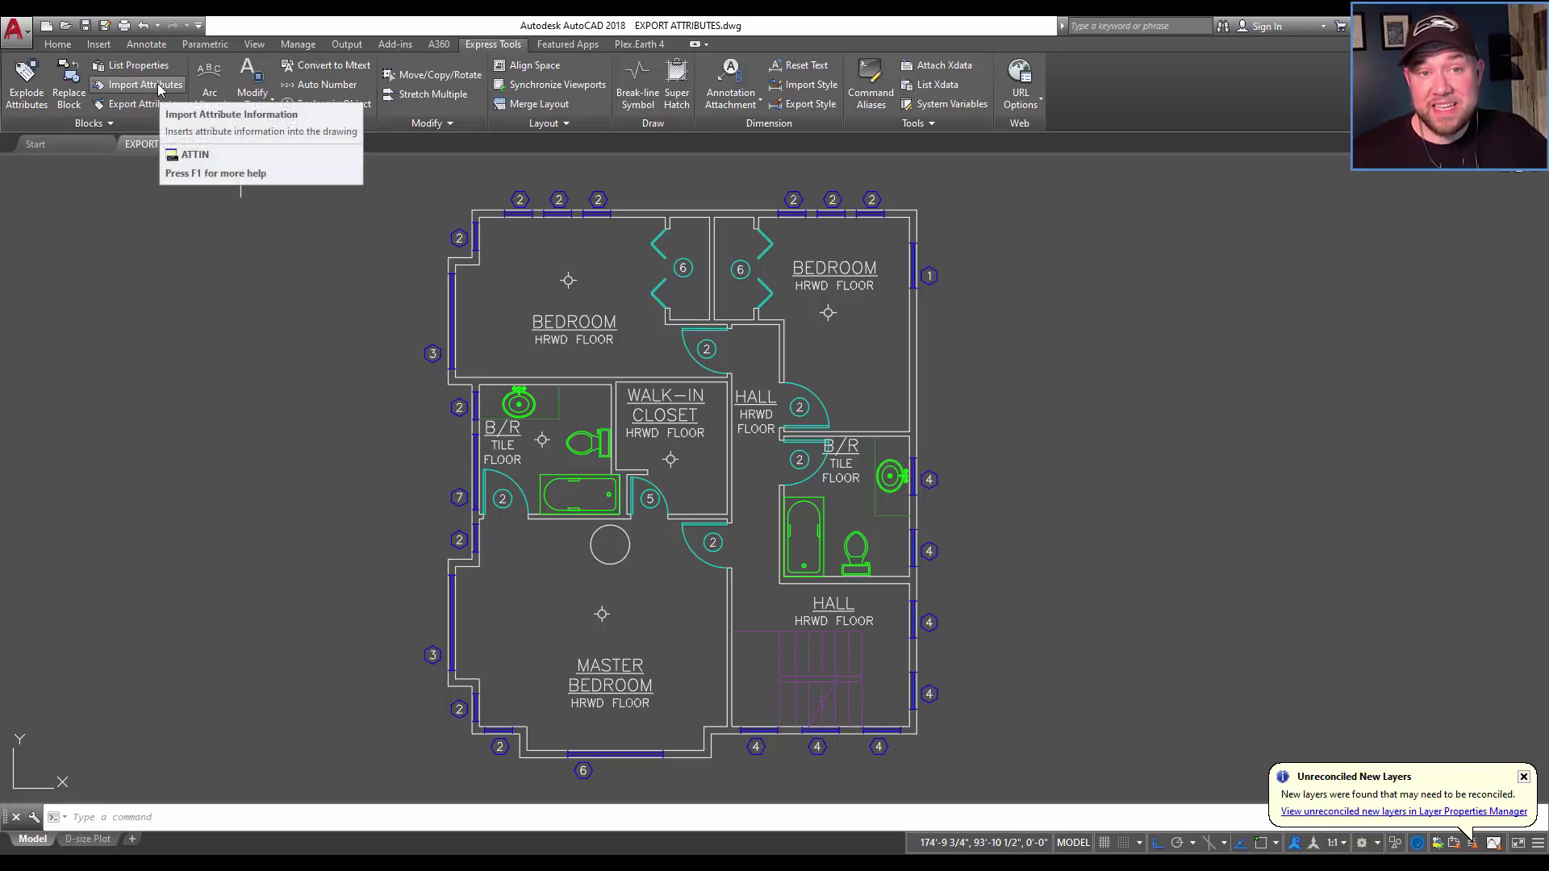
click(131, 84)
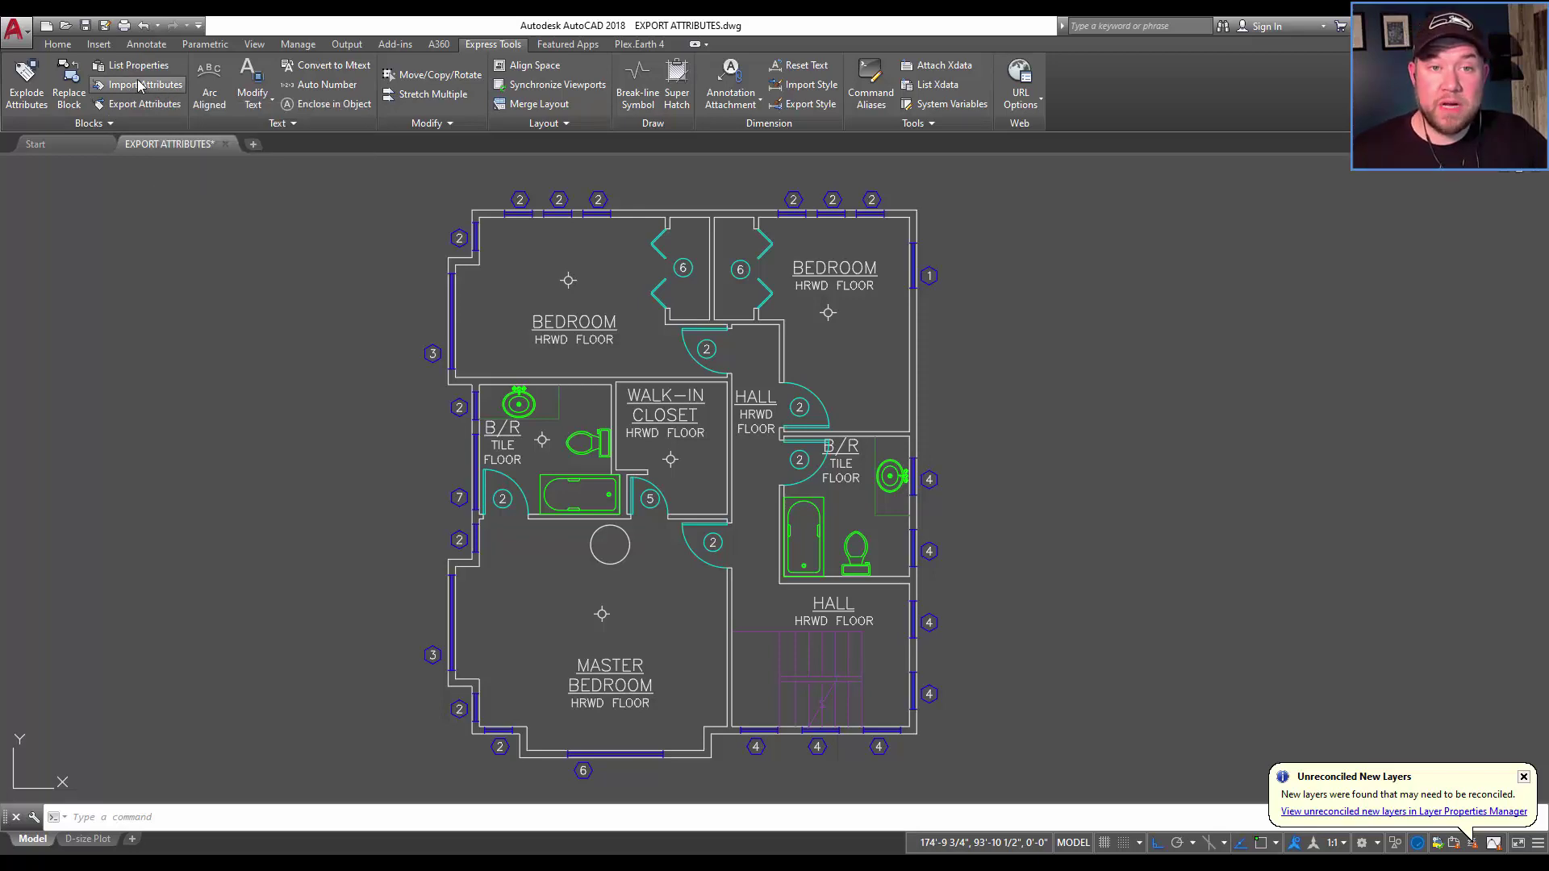
drag(460, 172, 340, 178)
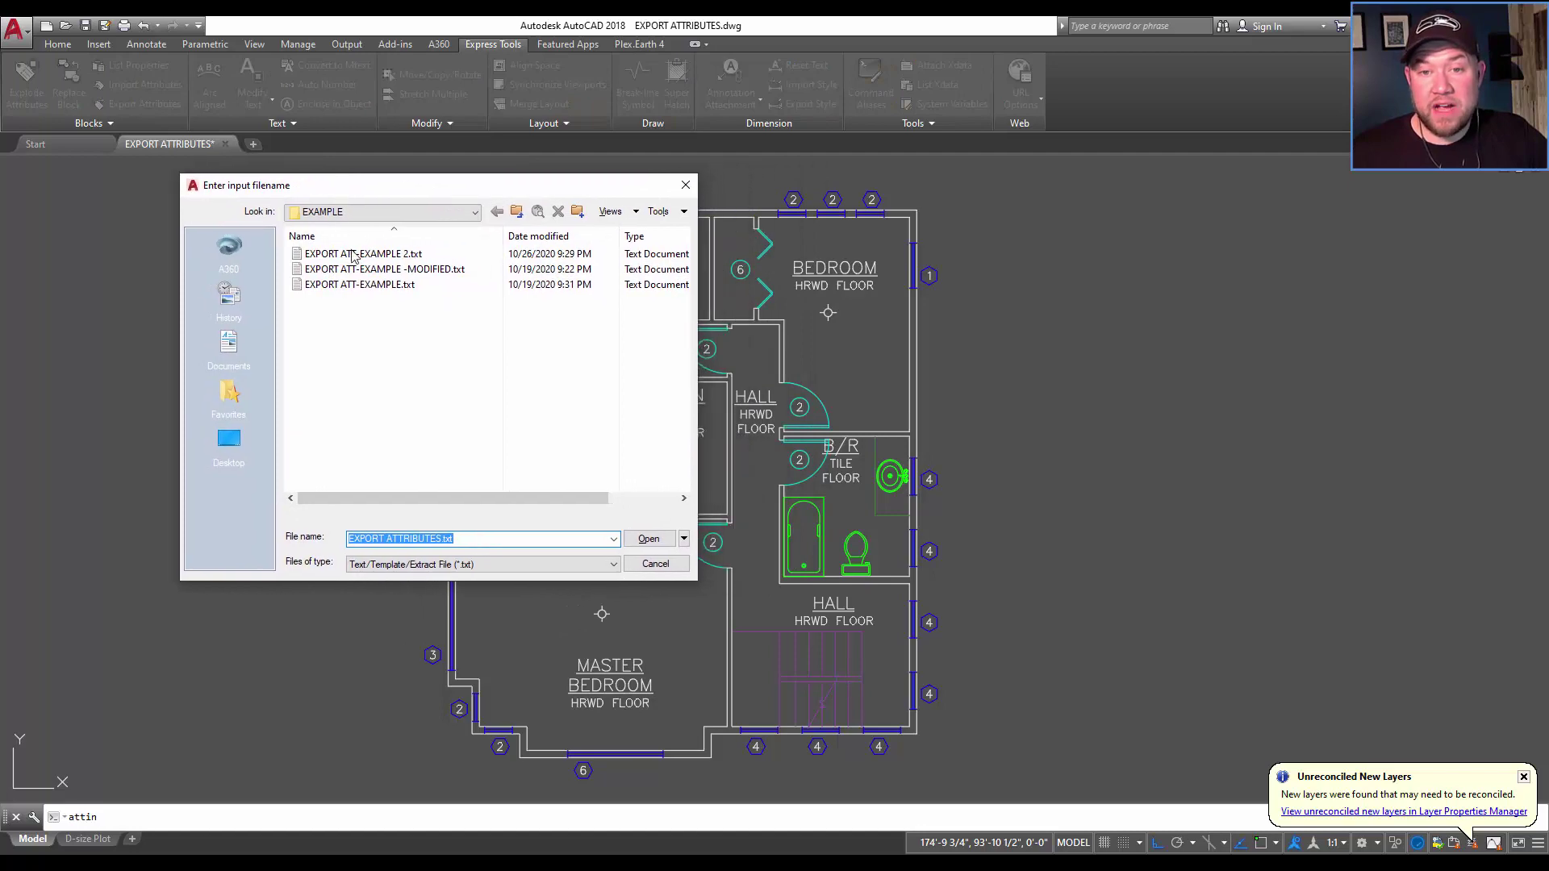
click(352, 271)
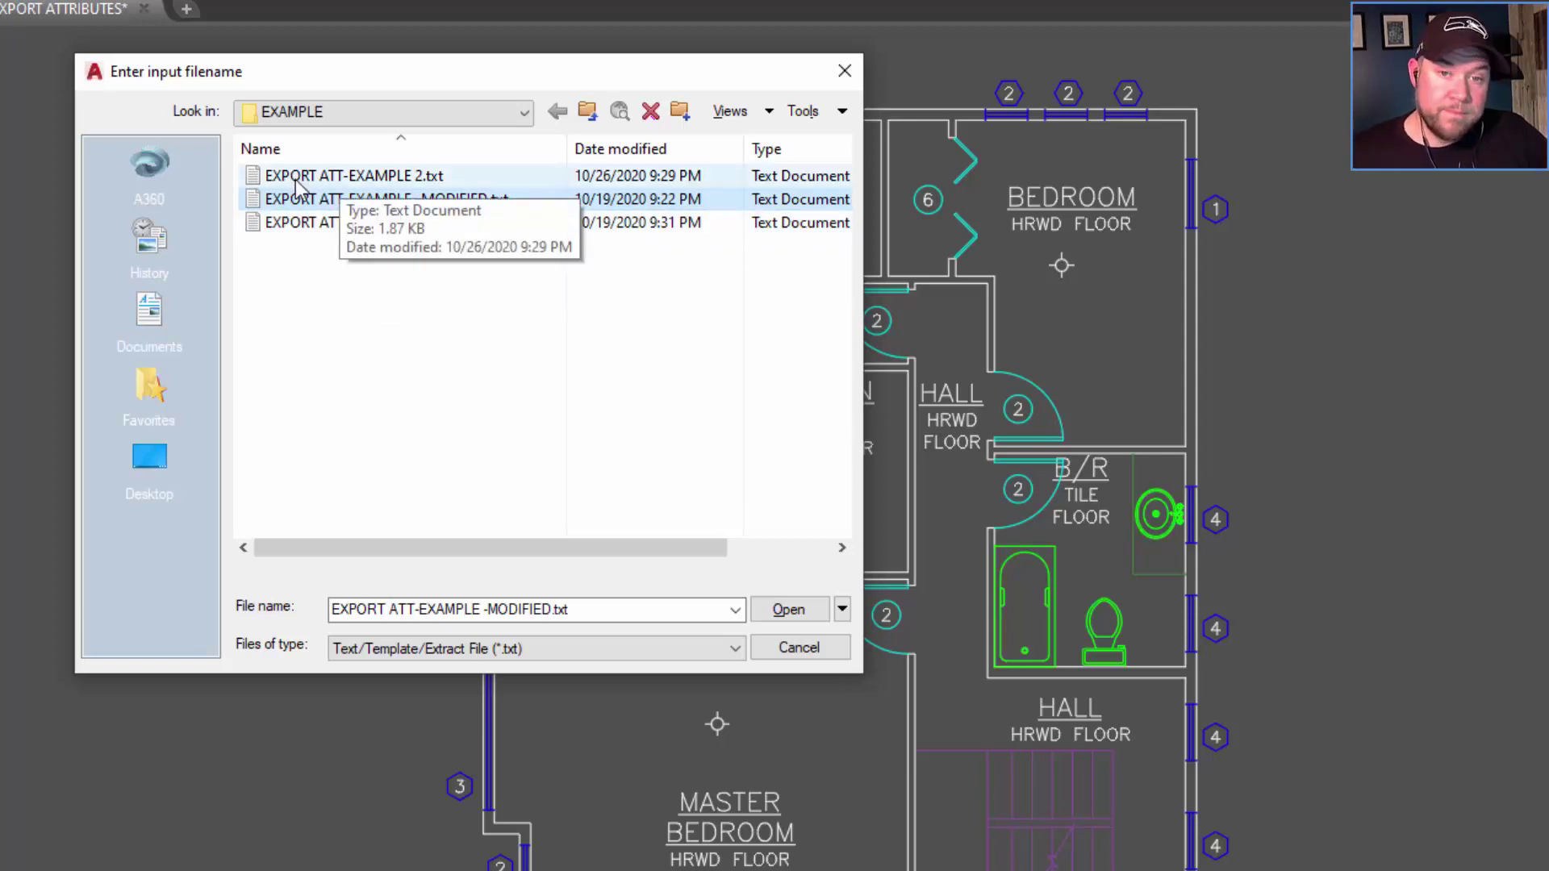
click(795, 613)
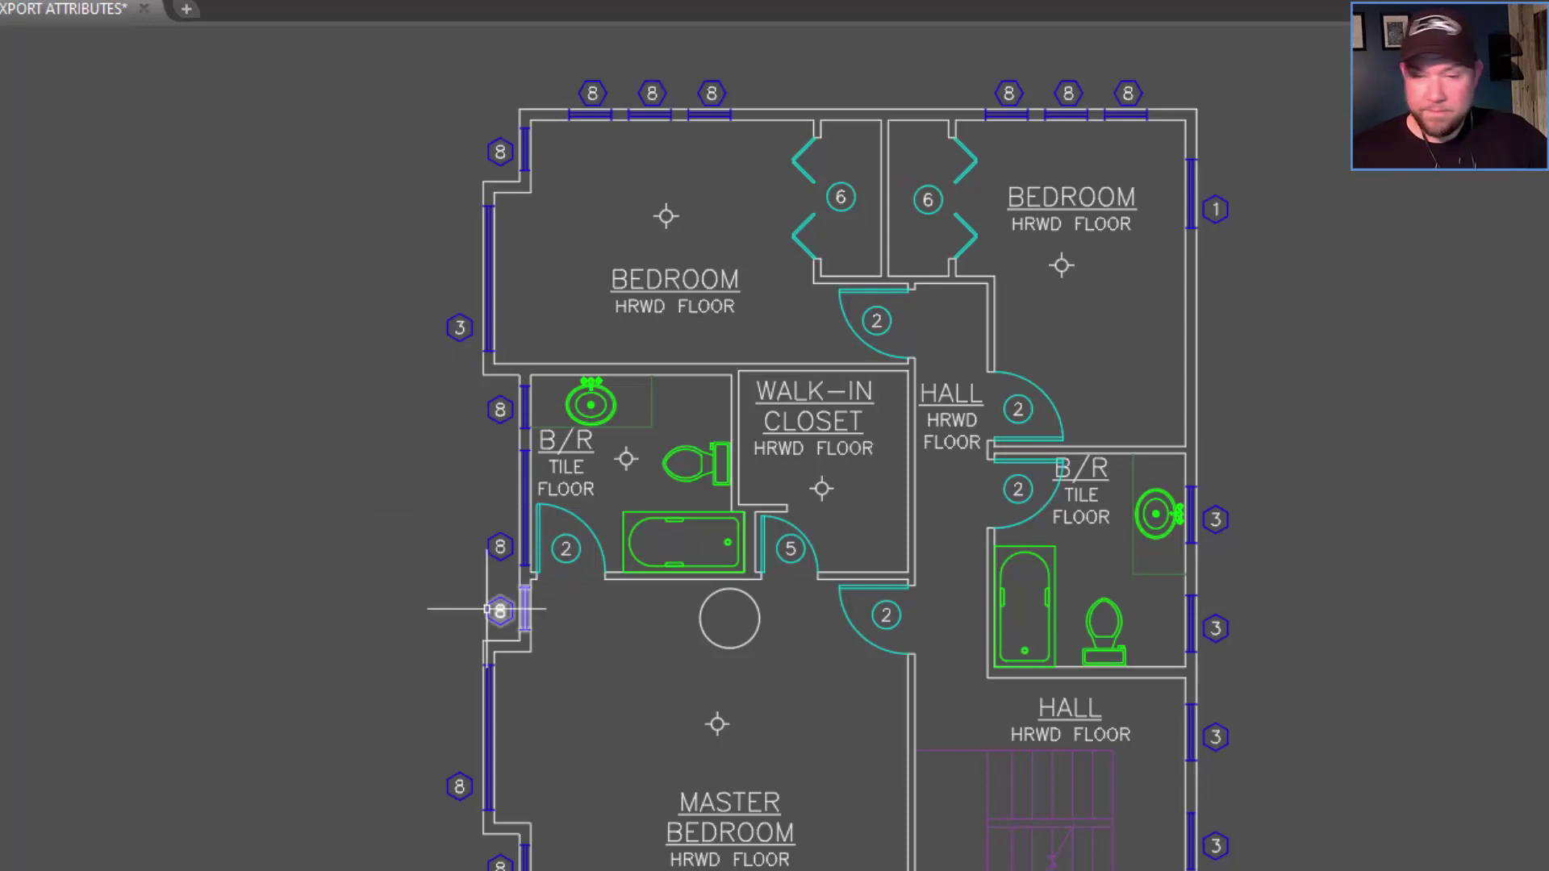
mouse_move(487, 609)
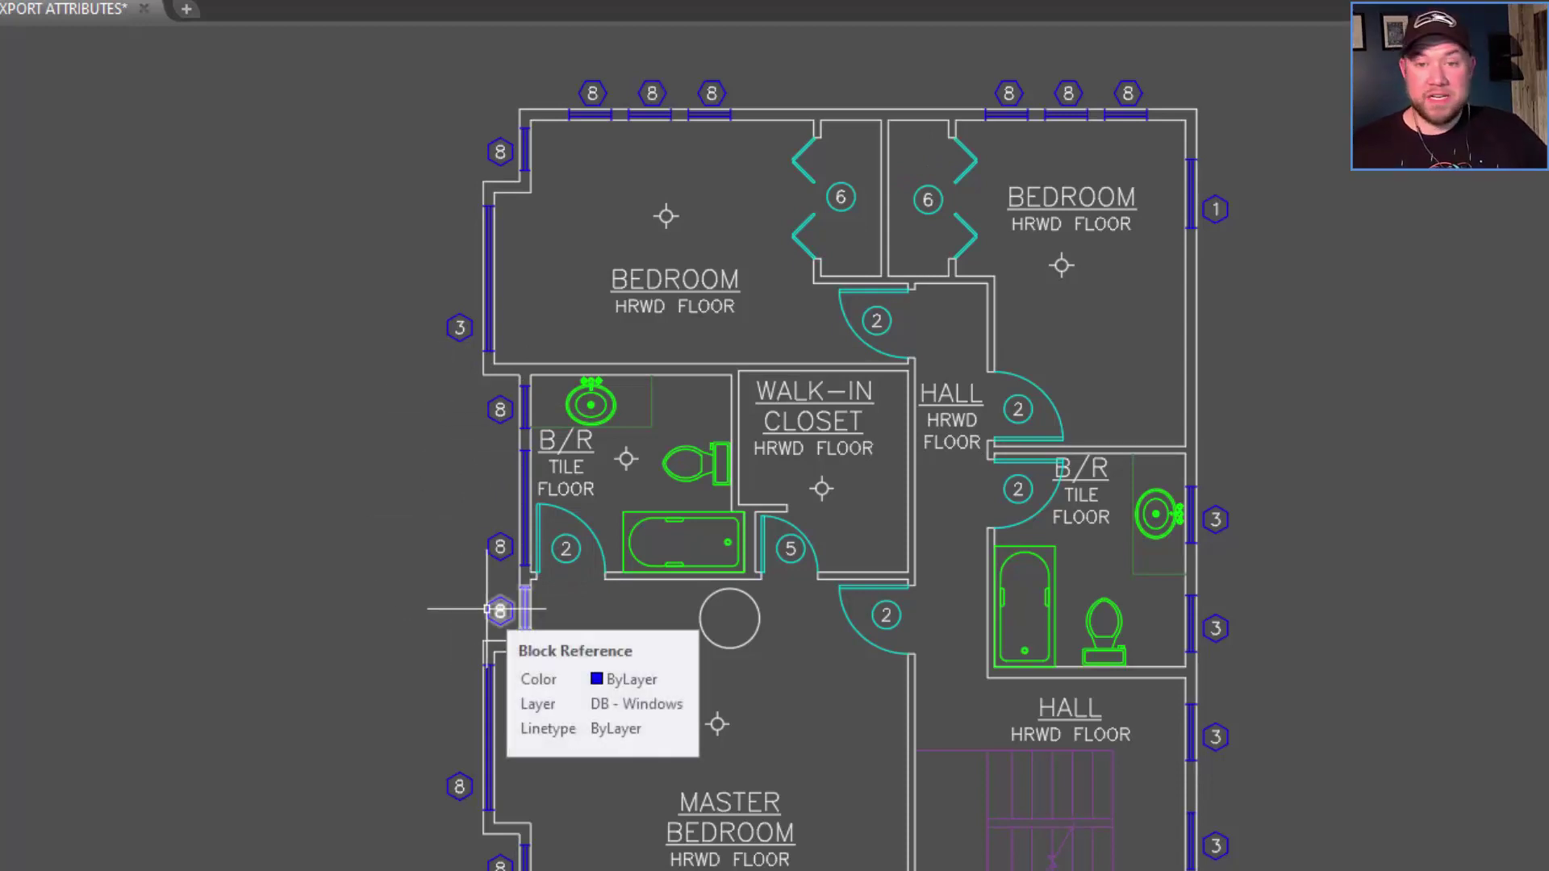